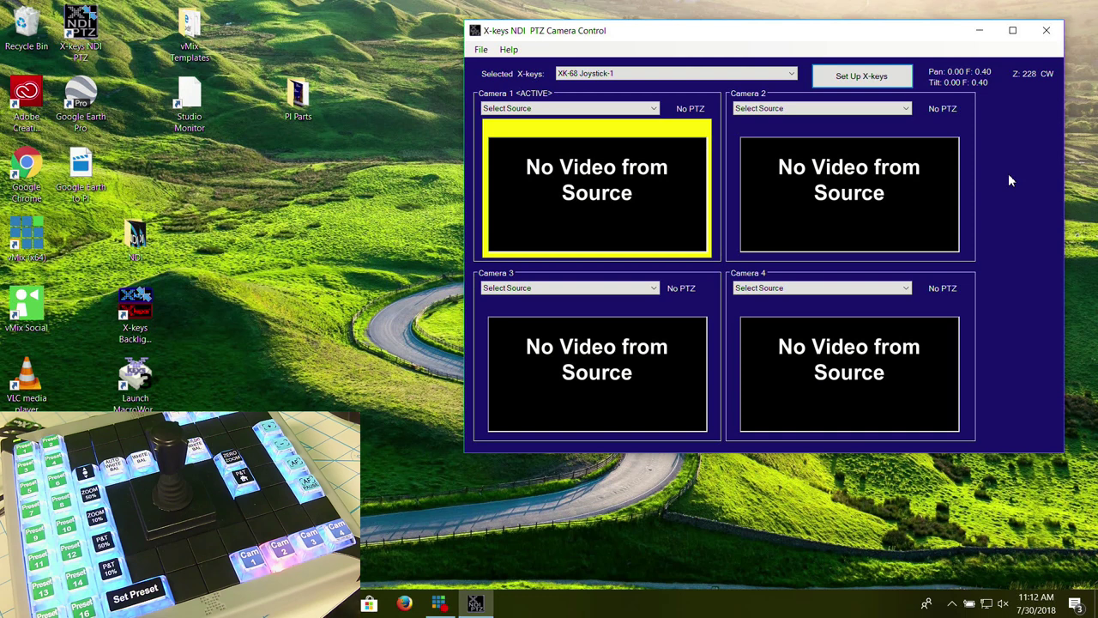
Select XK-68 Joystick-1 as the X-keys device and PTZOpticsCamera (Channel 1) as the Camera 1 source.
{"action": "left_click", "coordinate": [639, 77]}
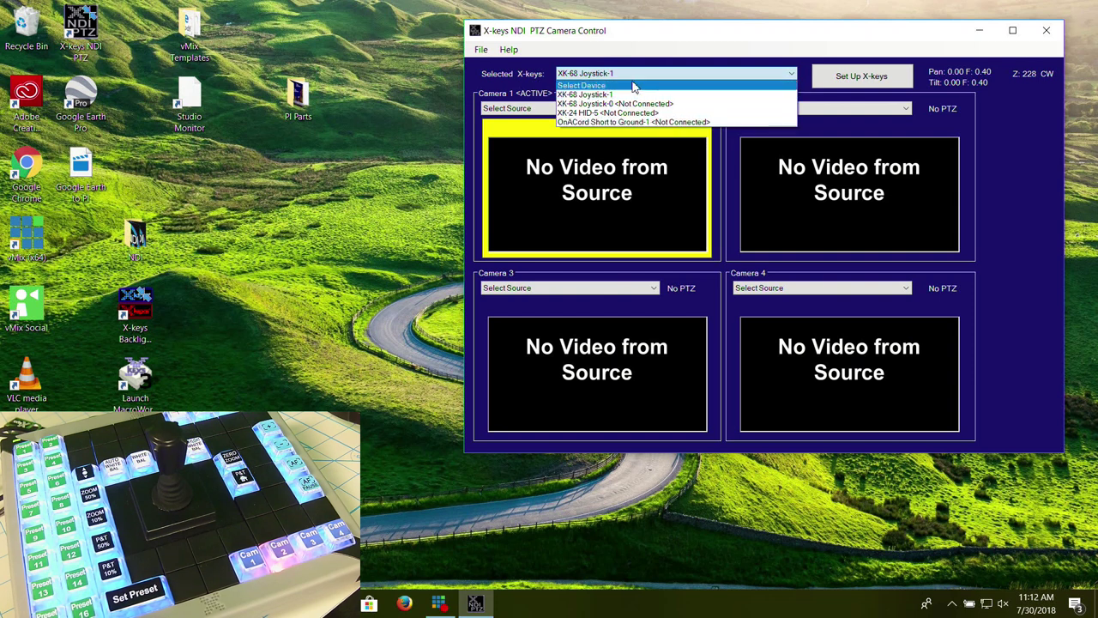
{"action": "left_click", "coordinate": [631, 95]}
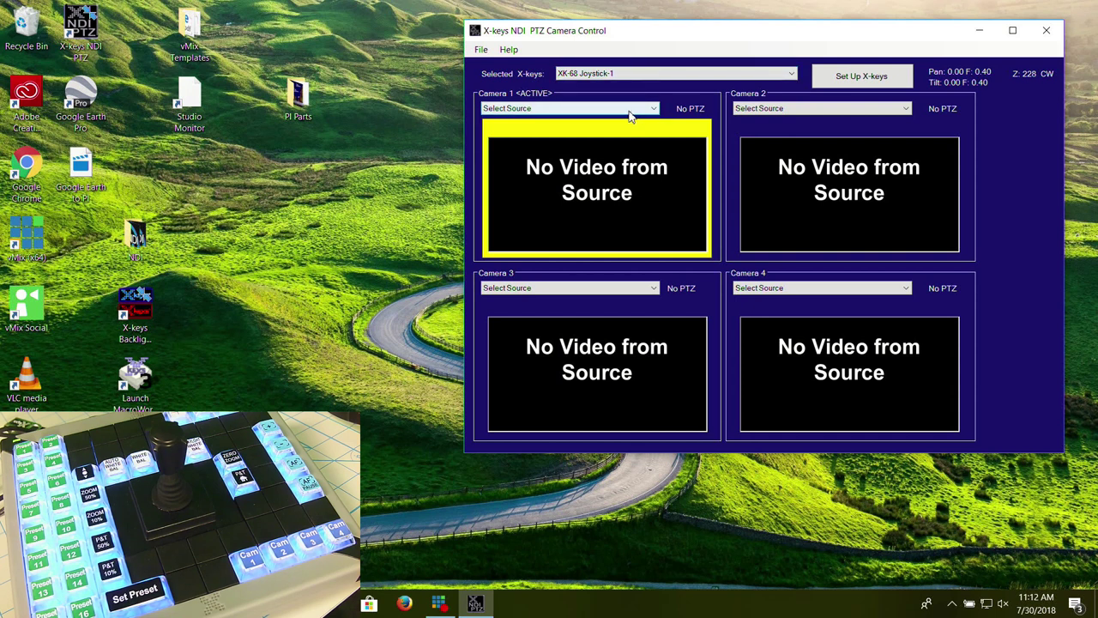
{"action": "left_click", "coordinate": [622, 110]}
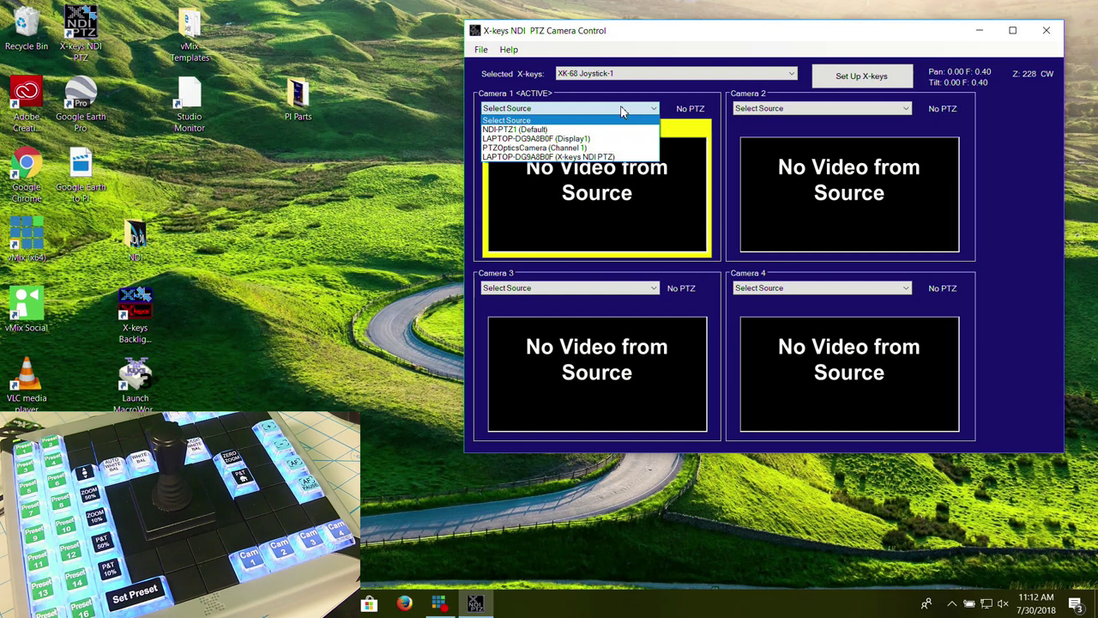
{"action": "left_click", "coordinate": [601, 147]}
Set the Camera 2 source to NDI-PTZ1 (Default) and the Camera 3 source to LAPTOP-DG9A8B0F (Display1).
{"action": "left_click", "coordinate": [795, 111]}
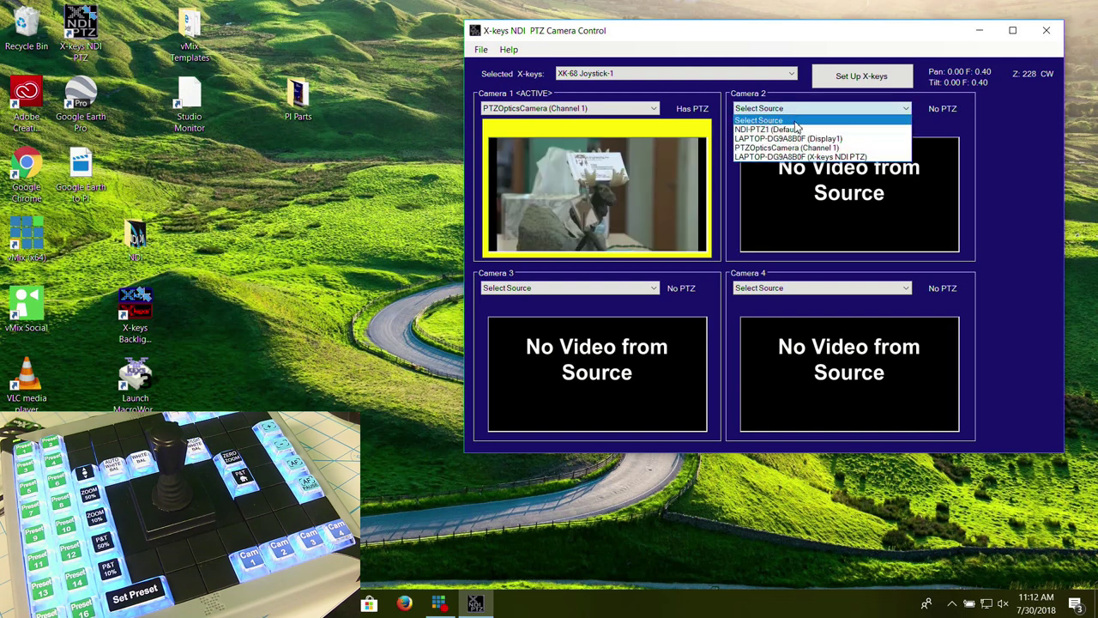
{"action": "left_click", "coordinate": [794, 130]}
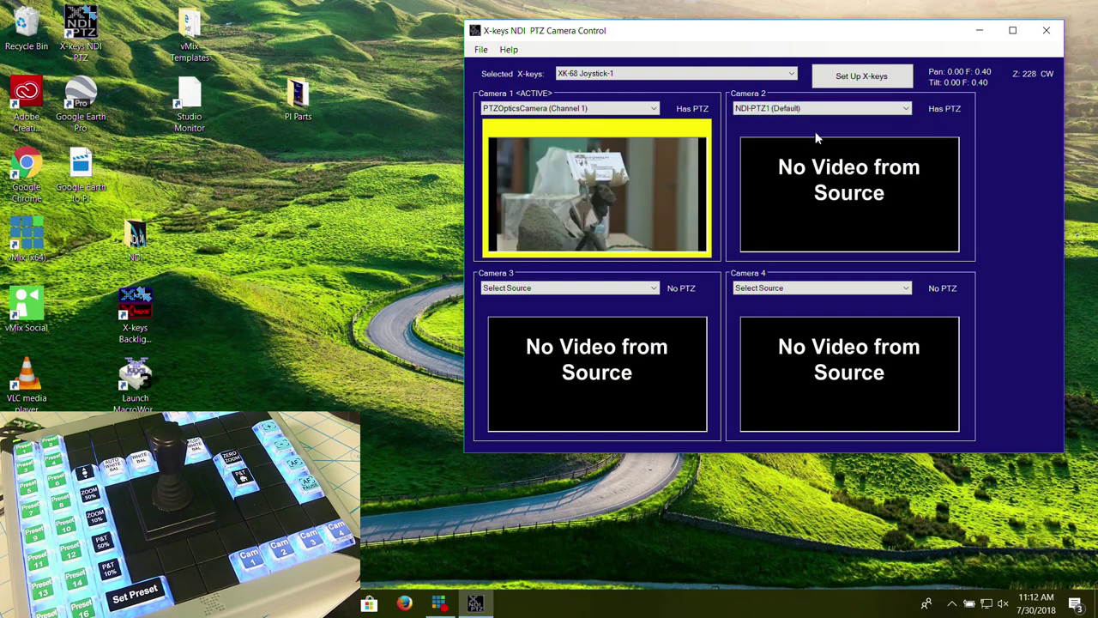
{"action": "left_click", "coordinate": [653, 290]}
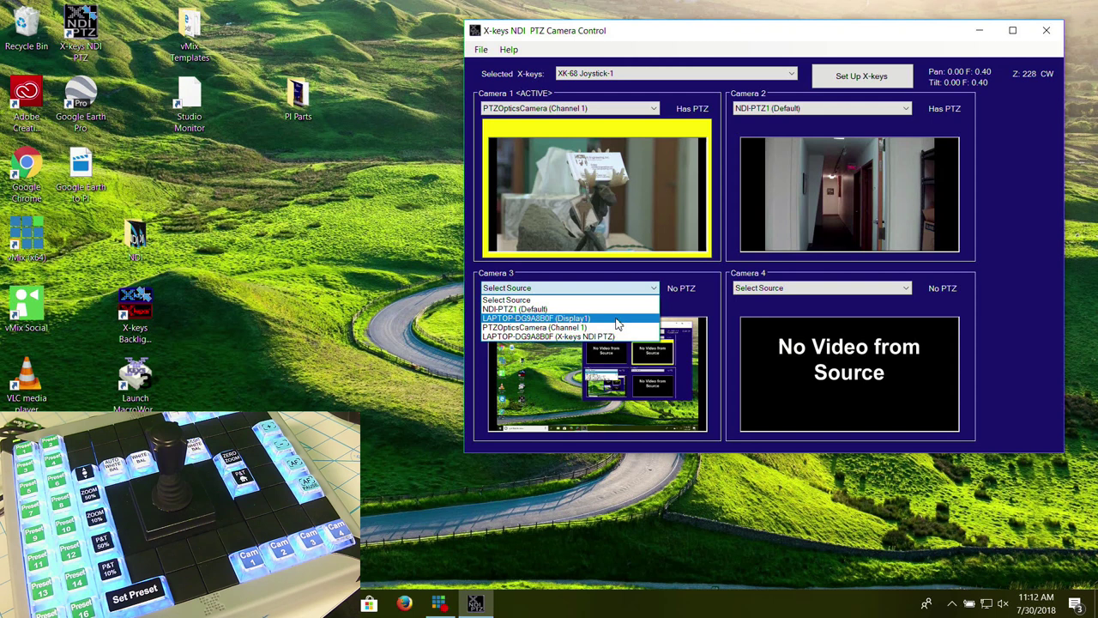
{"action": "left_click", "coordinate": [618, 318]}
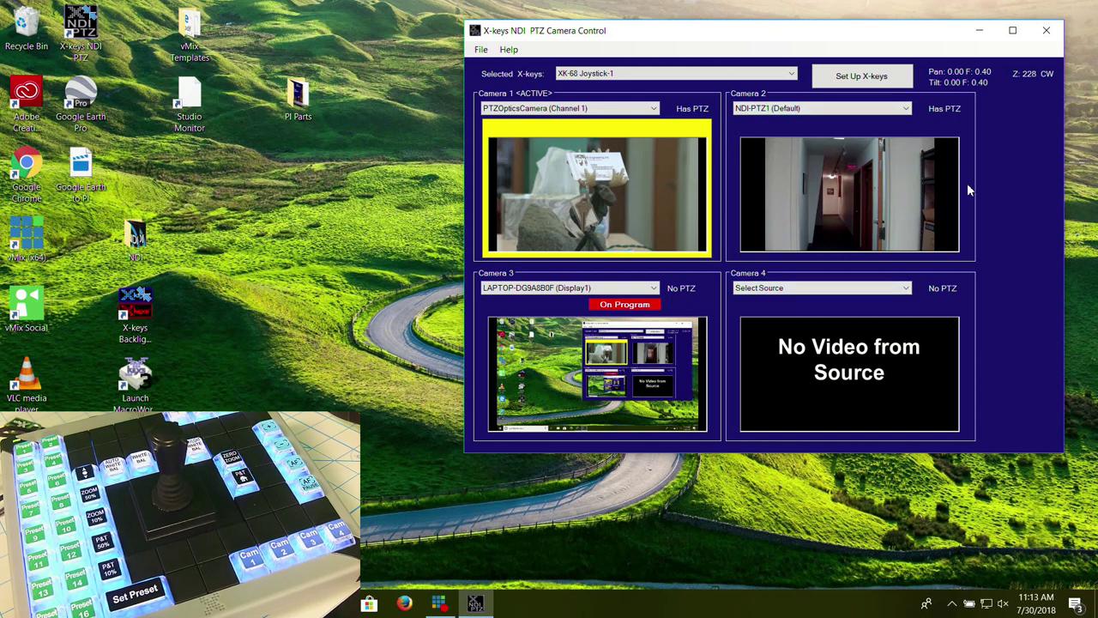
Open the X-keys setup and browse the function categories, ending on the Camera Selection functions.
{"action": "left_click", "coordinate": [858, 76]}
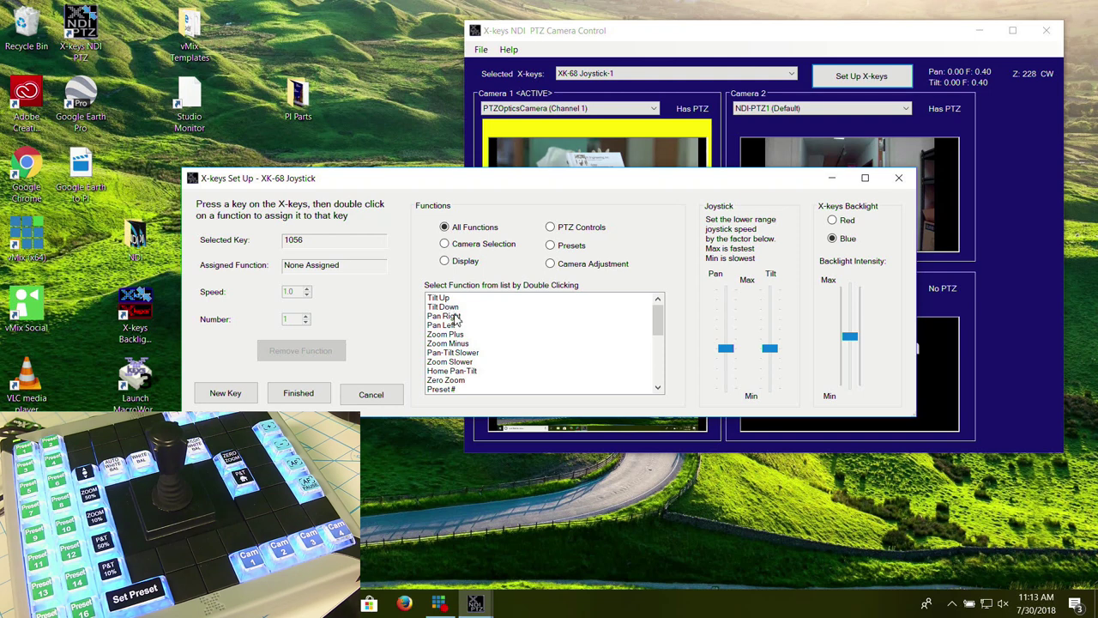
{"action": "left_click", "coordinate": [445, 245]}
{"action": "left_click", "coordinate": [445, 260]}
{"action": "left_click", "coordinate": [550, 227]}
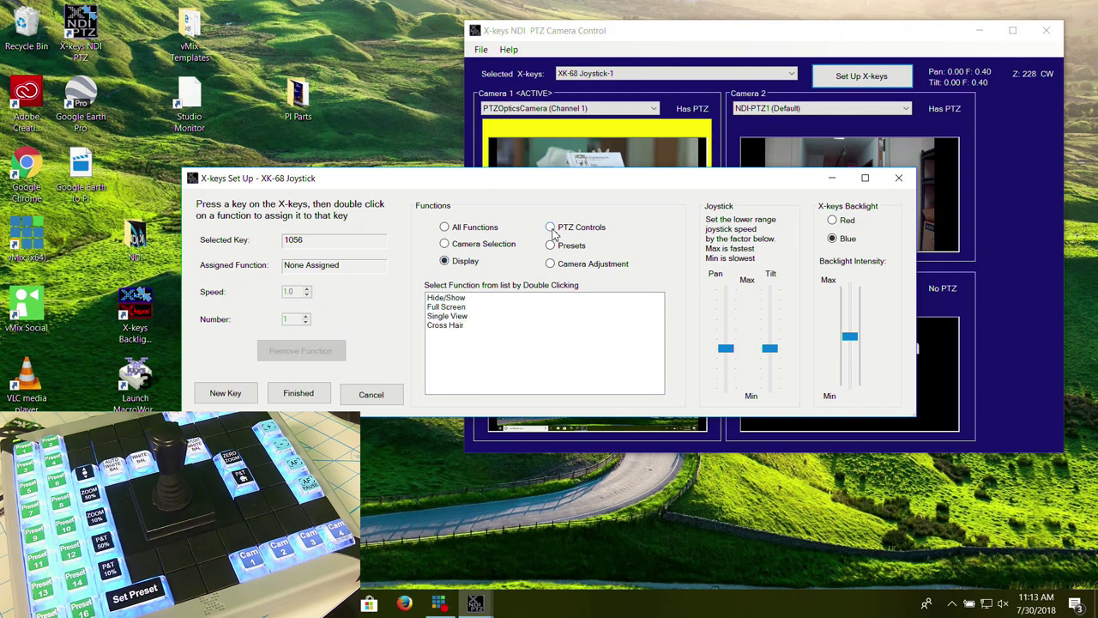
{"action": "left_click", "coordinate": [450, 248]}
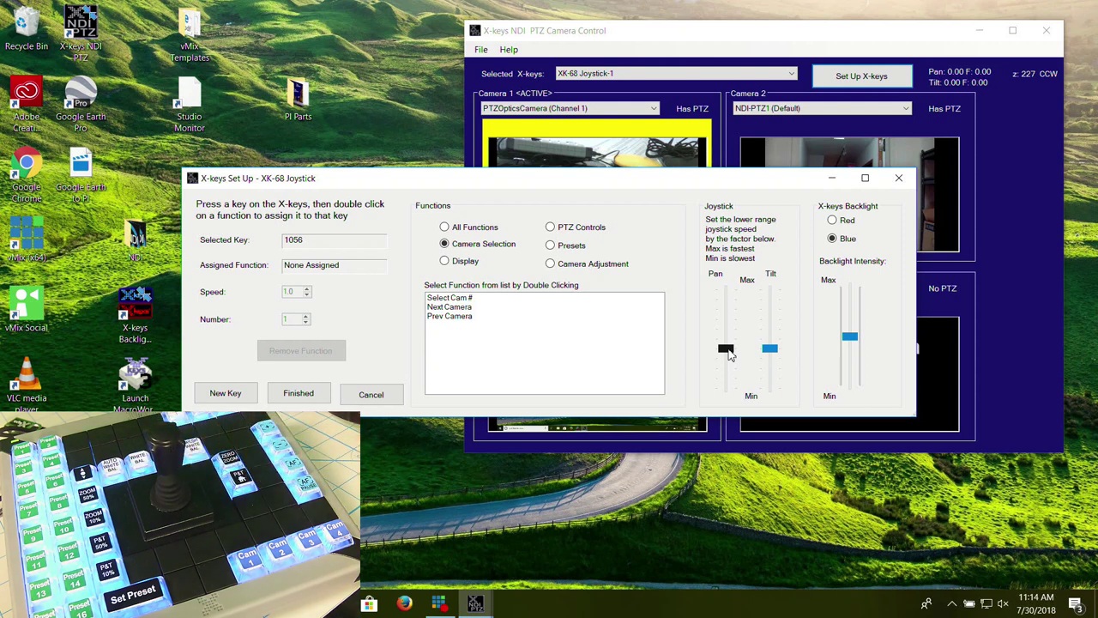
Try out the joystick pan speed and the red backlight with its intensity, returning the backlight to blue.
{"action": "mouse_move", "coordinate": [728, 355]}
{"action": "left_mouse_down"}
{"action": "mouse_move", "coordinate": [728, 386]}
{"action": "mouse_move", "coordinate": [728, 350]}
{"action": "left_mouse_up"}
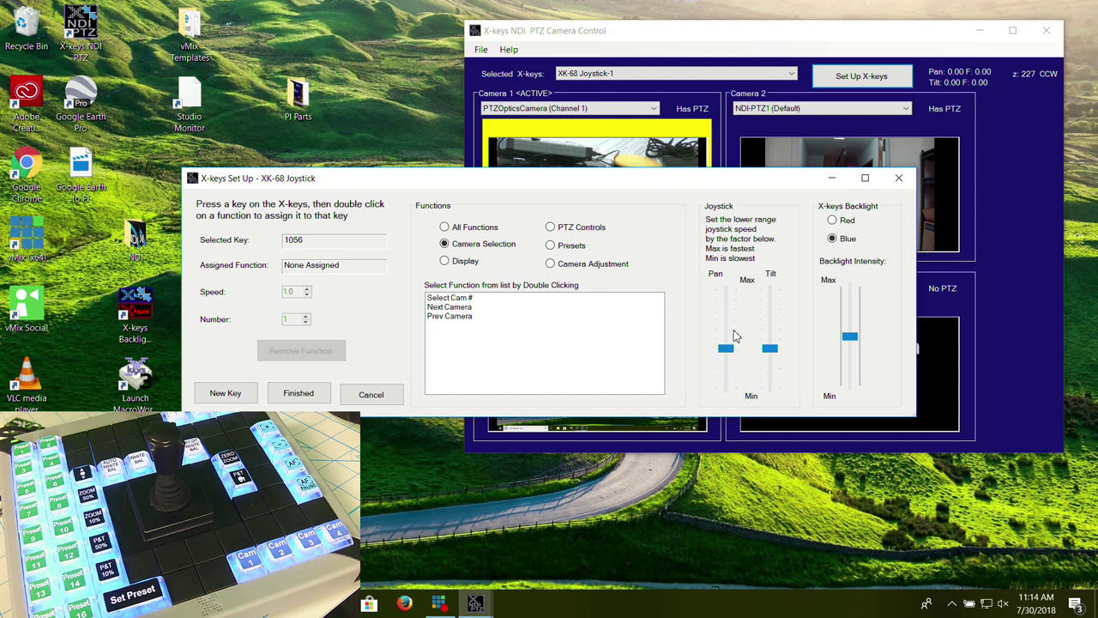
{"action": "left_click", "coordinate": [833, 221]}
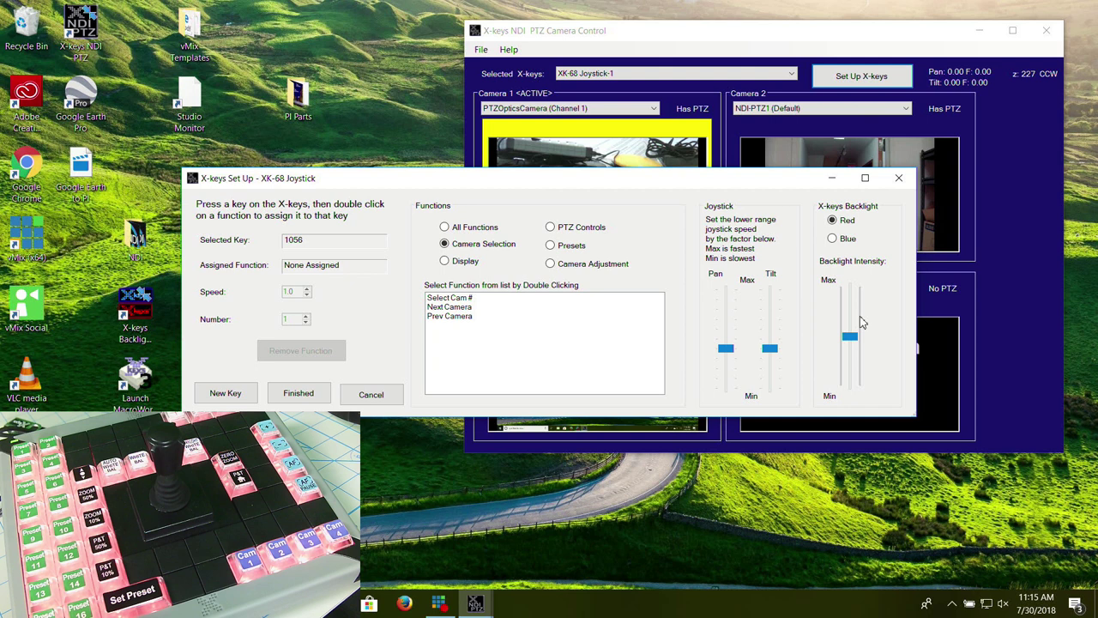
{"action": "mouse_move", "coordinate": [849, 338]}
{"action": "left_mouse_down"}
{"action": "mouse_move", "coordinate": [850, 315]}
{"action": "mouse_move", "coordinate": [849, 347]}
{"action": "mouse_move", "coordinate": [850, 337]}
{"action": "left_mouse_up"}
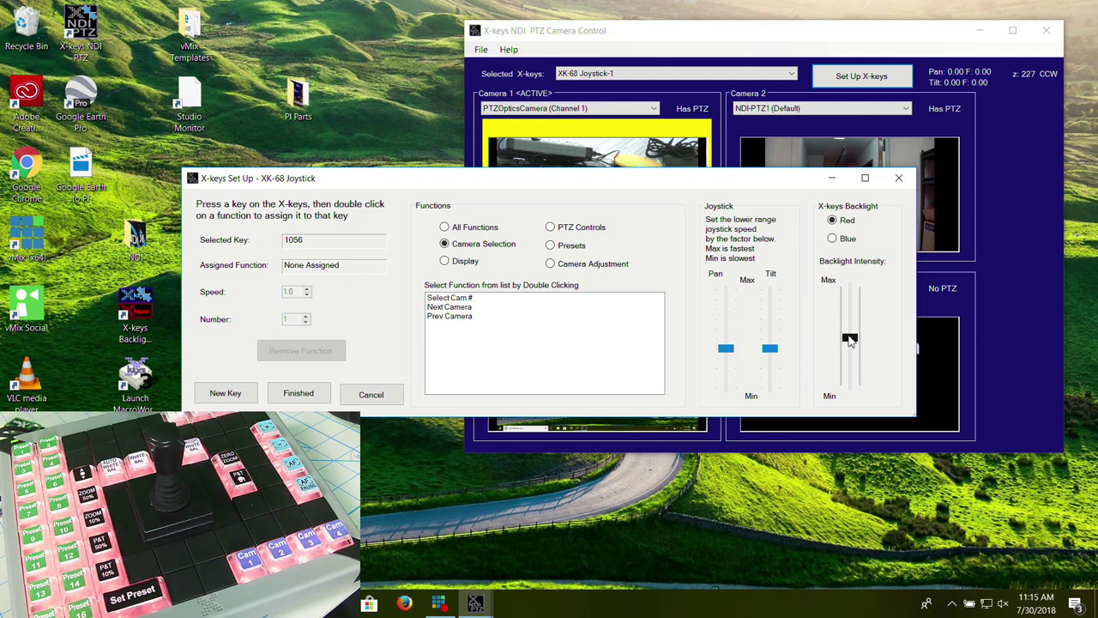
{"action": "left_click", "coordinate": [834, 241]}
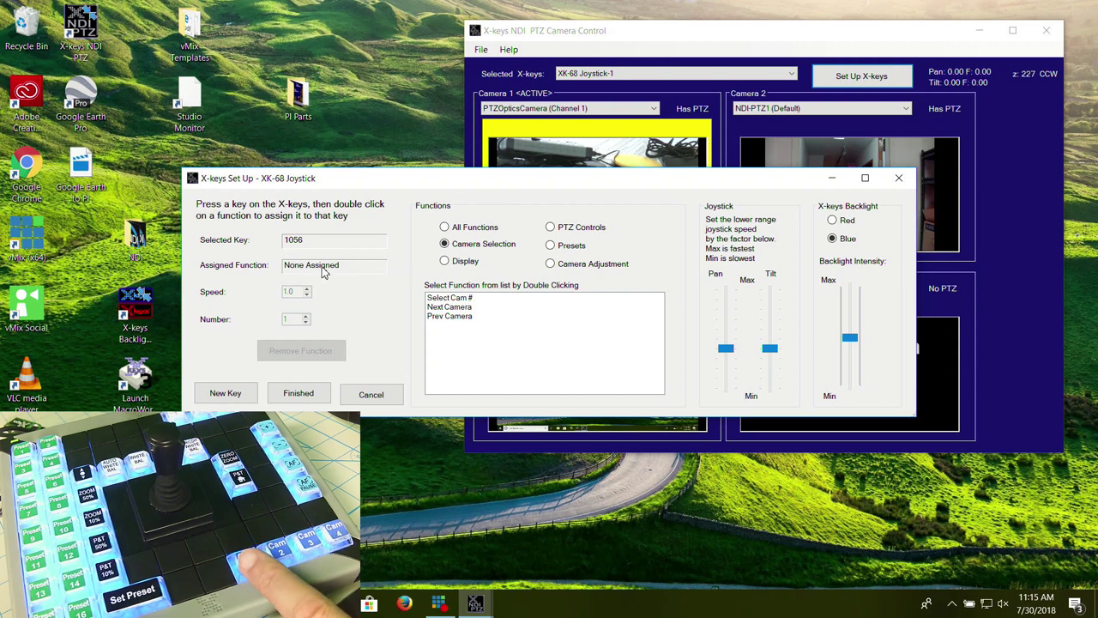
Assign the Select Cam # function to the Cam 1 to Cam 4 keys, with camera numbers 1 to 4.
{"action": "double_click", "coordinate": [448, 300]}
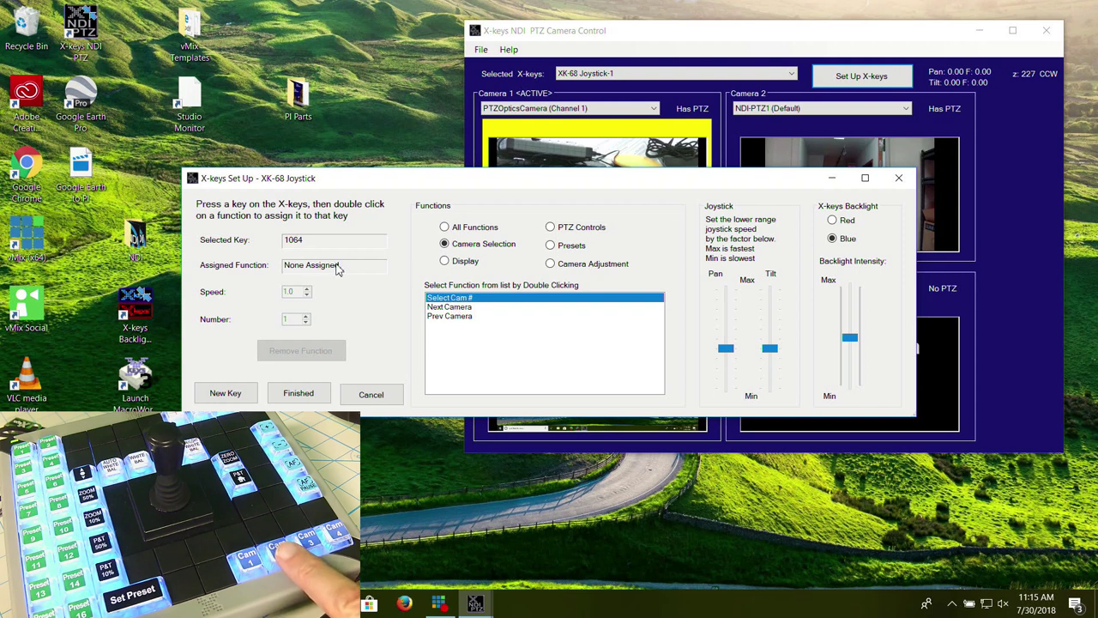
{"action": "double_click", "coordinate": [467, 303]}
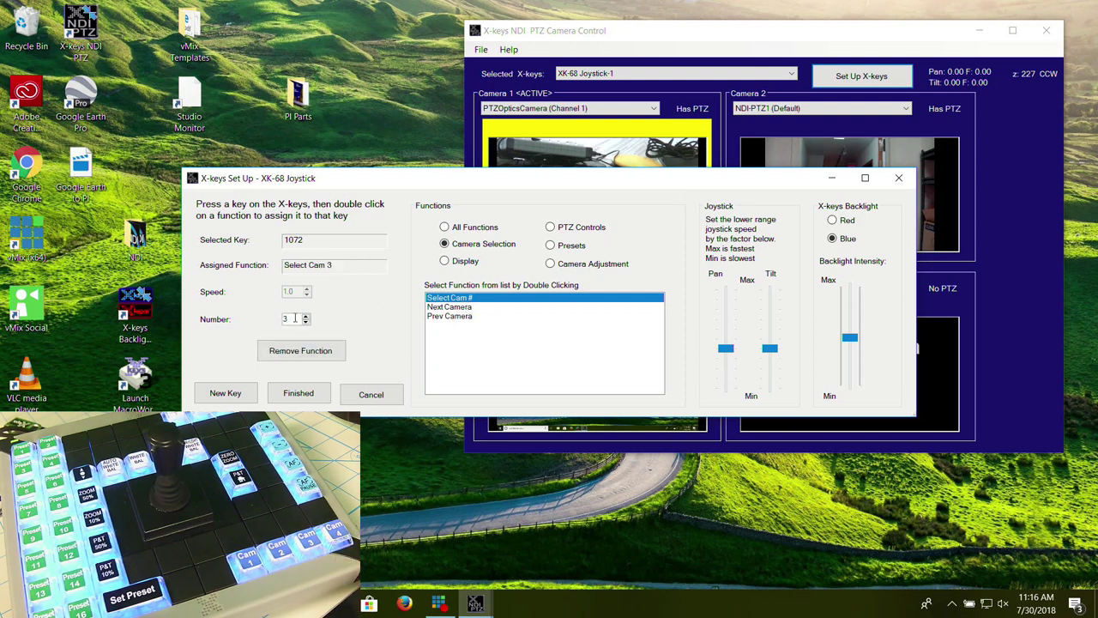
{"action": "double_click", "coordinate": [461, 300]}
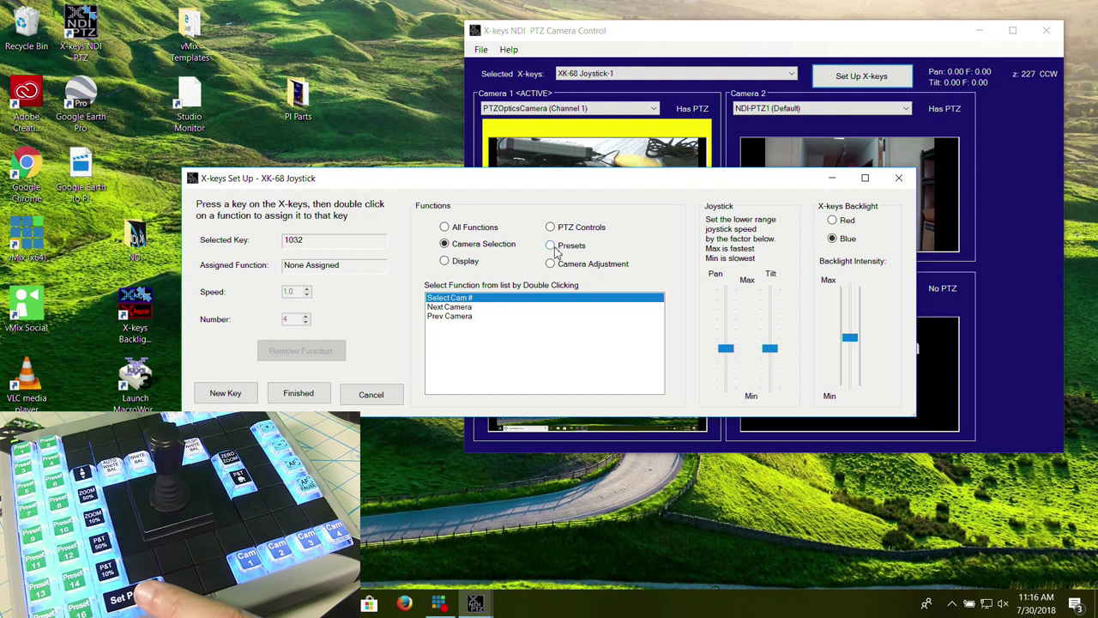
Assign the Set Preset function to both positions of the wide Set Preset key, 1024 and 1032.
{"action": "left_click", "coordinate": [550, 245]}
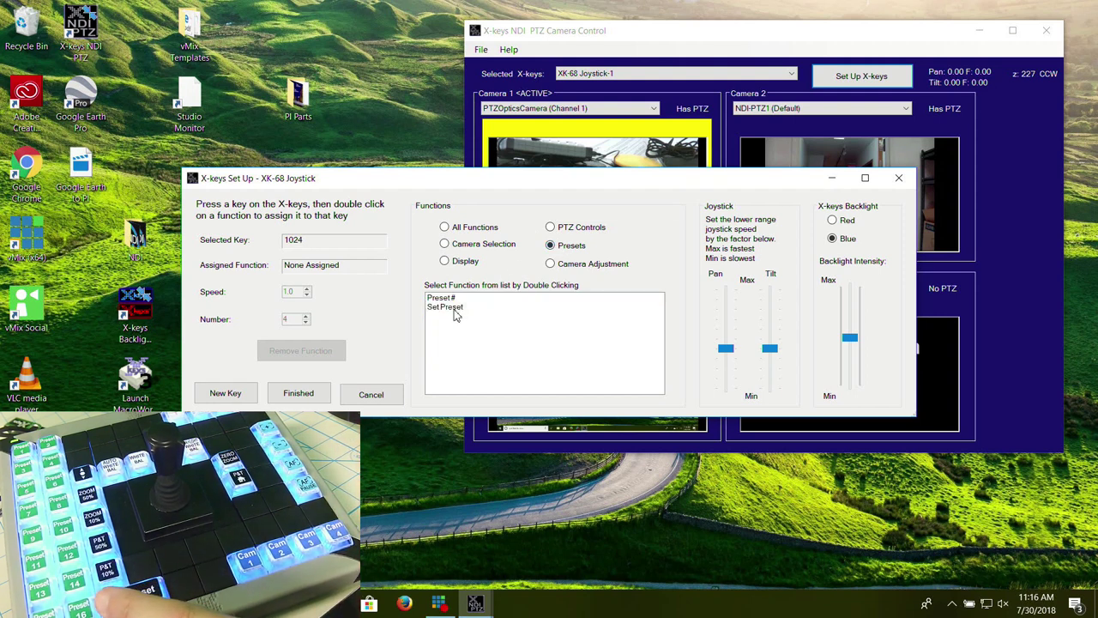
{"action": "double_click", "coordinate": [456, 307]}
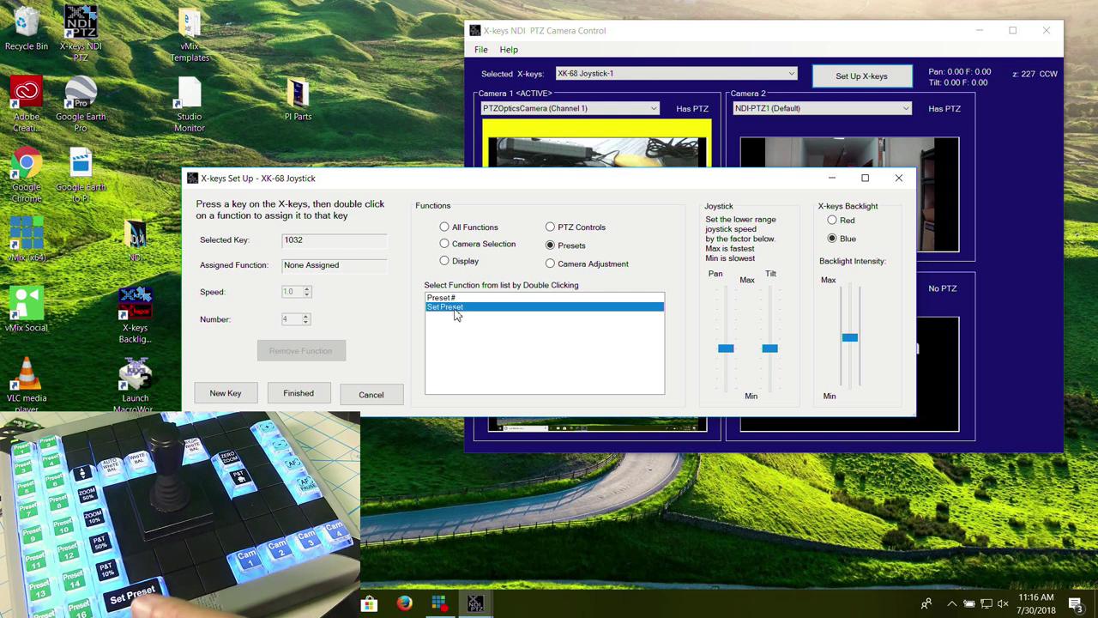
{"action": "double_click", "coordinate": [456, 307]}
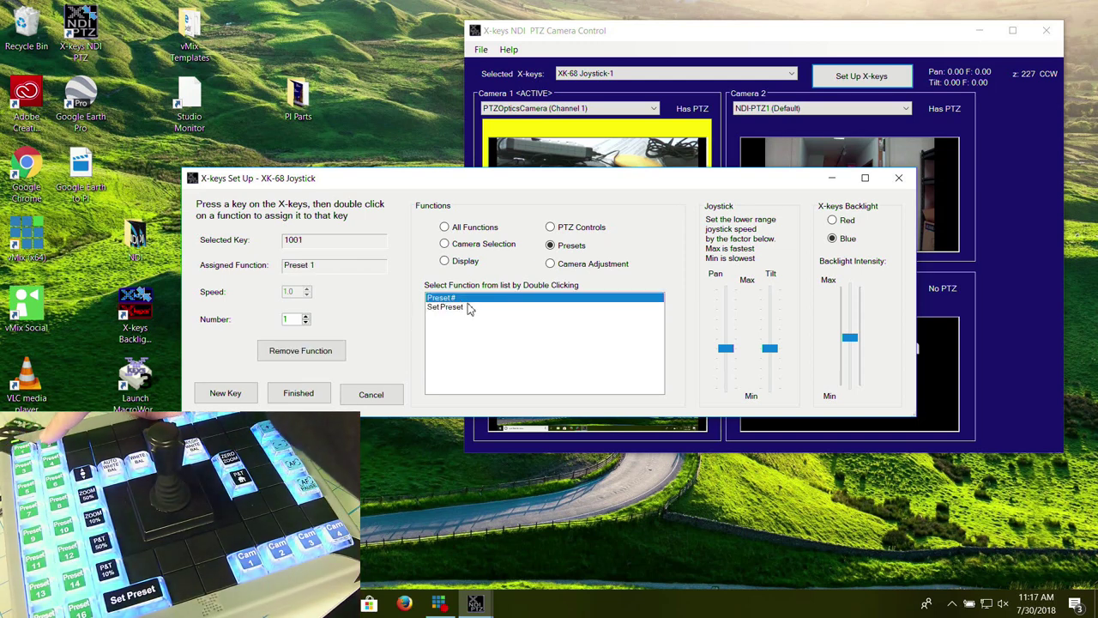
Assign the Preset # function to the Preset 2 to Preset 6 keys, with matching preset numbers.
{"action": "double_click", "coordinate": [470, 298]}
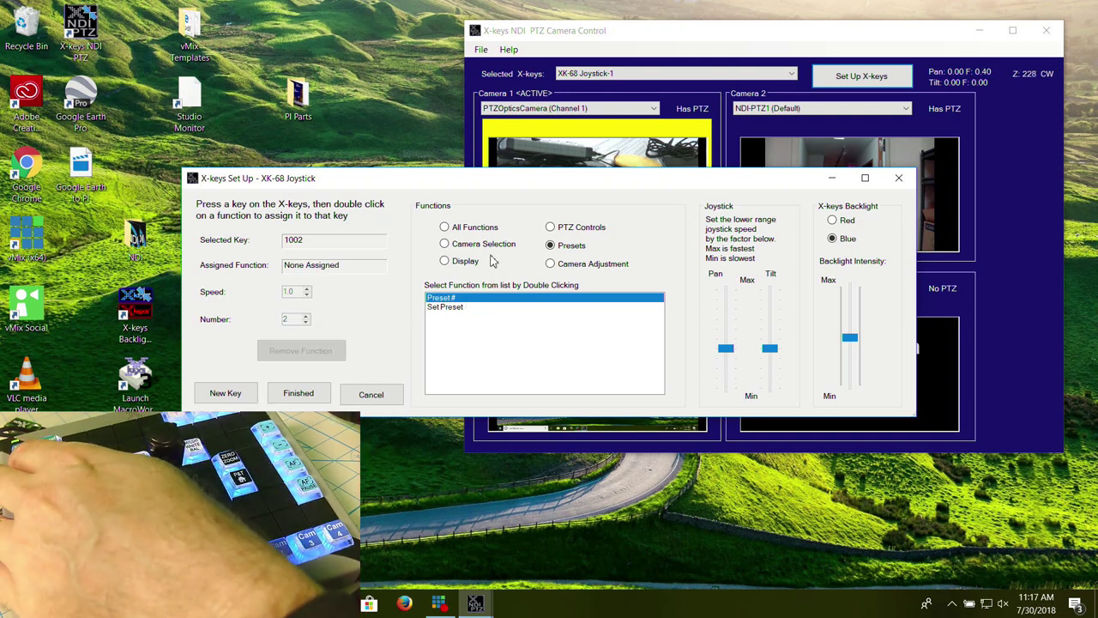
{"action": "double_click", "coordinate": [452, 298]}
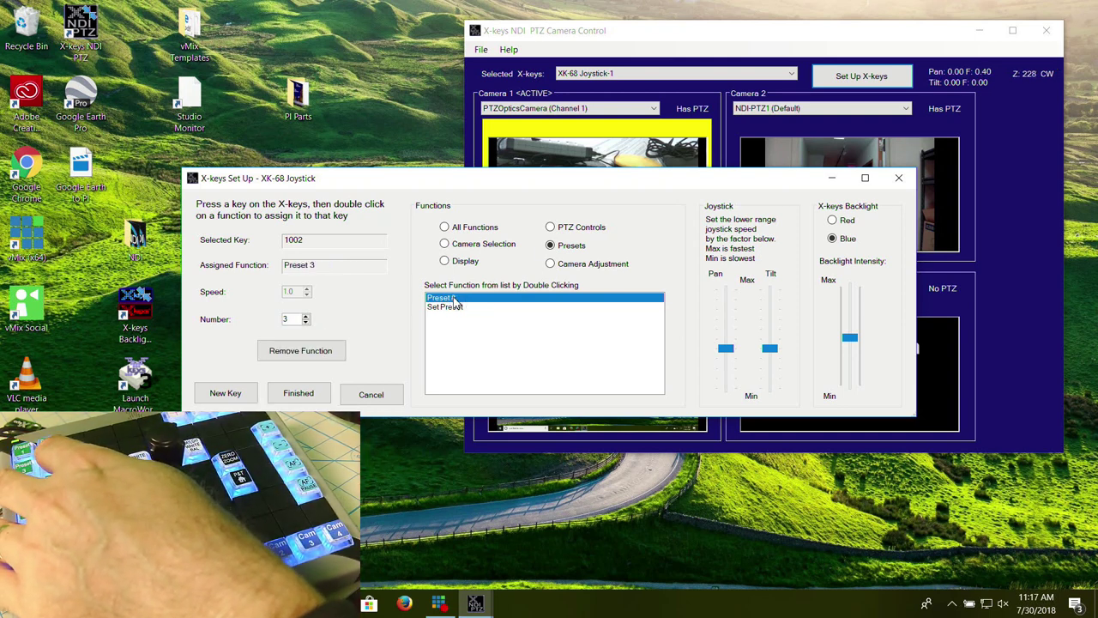
{"action": "double_click", "coordinate": [455, 299]}
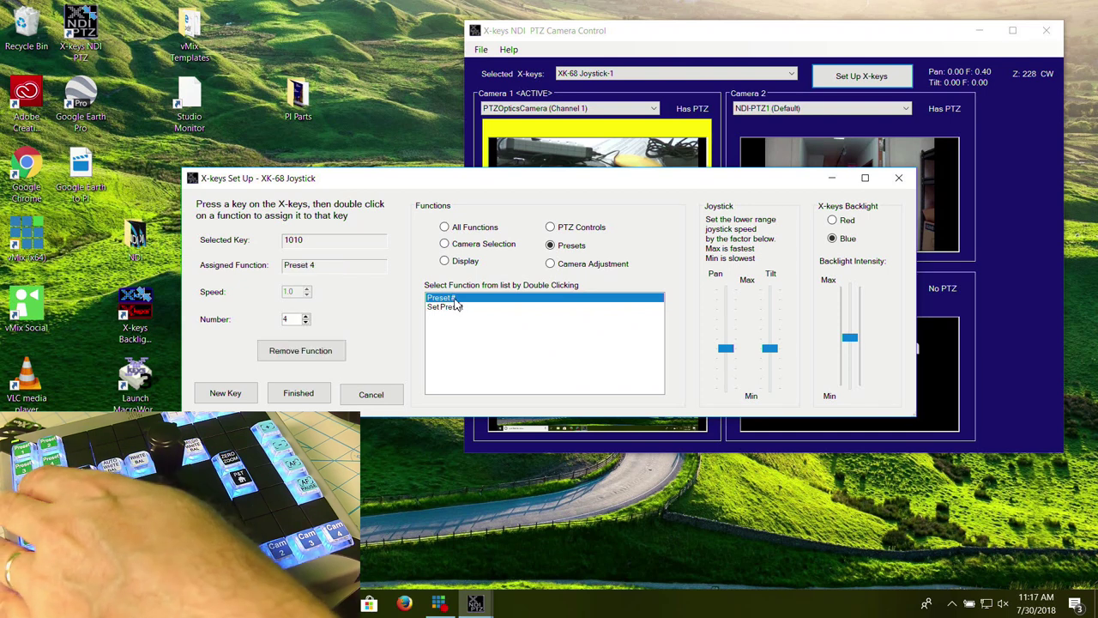
{"action": "double_click", "coordinate": [452, 297]}
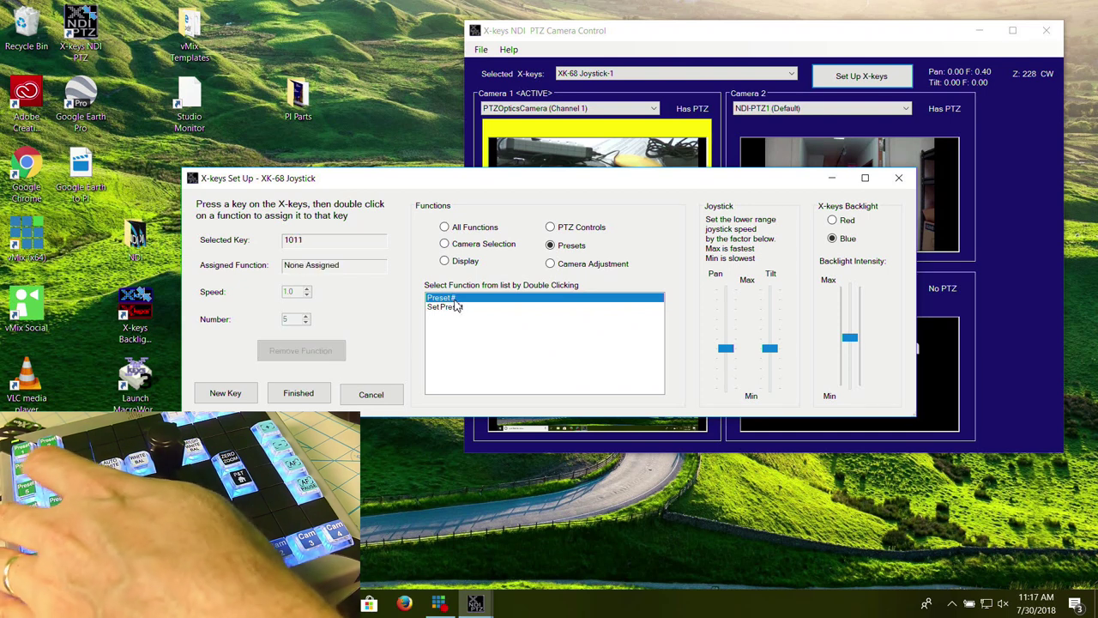
{"action": "double_click", "coordinate": [452, 298]}
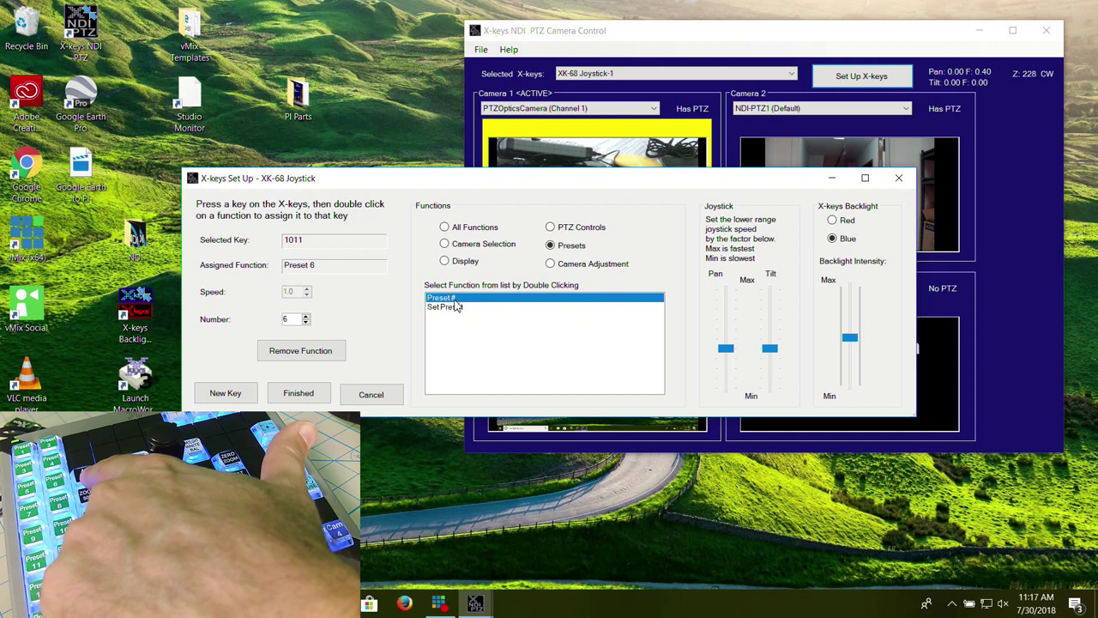
Assign Zoom Joy Y to the up-down arrow key and Zoom Slower to the ZOOM 50% key at 0.5 and the ZOOM 10% key at 0.1.
{"action": "left_click", "coordinate": [550, 227]}
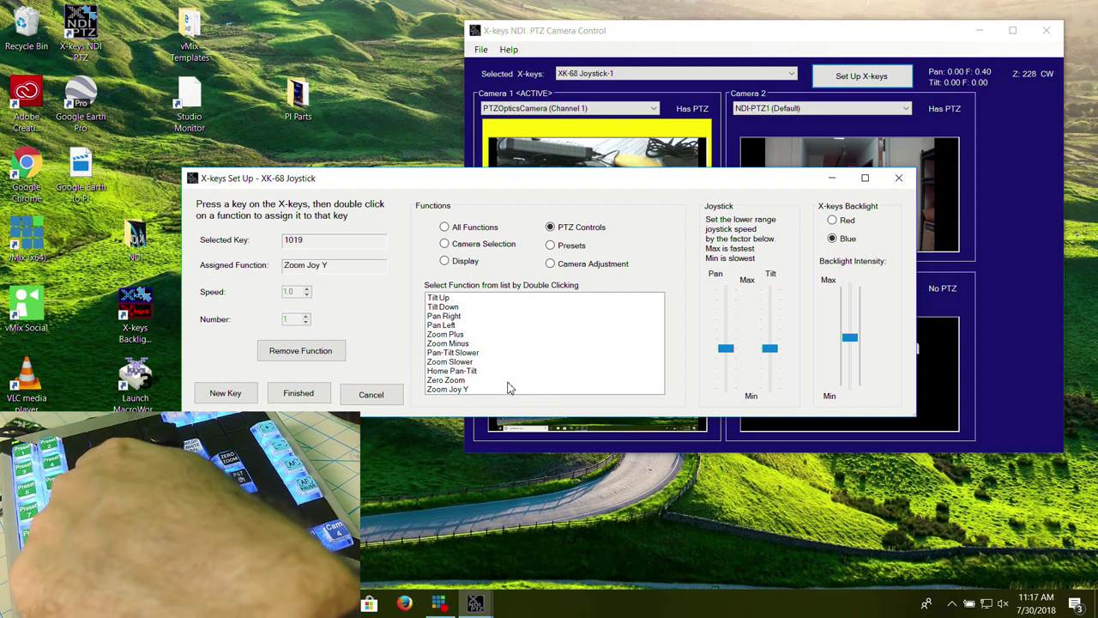
{"action": "left_click", "coordinate": [457, 389]}
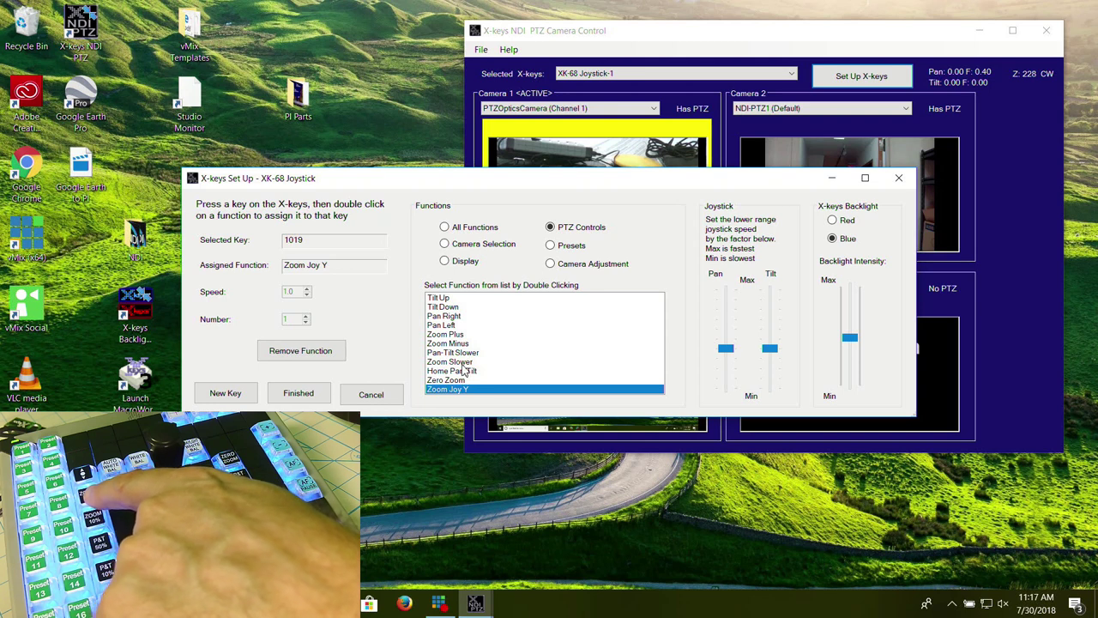
{"action": "left_click", "coordinate": [462, 363]}
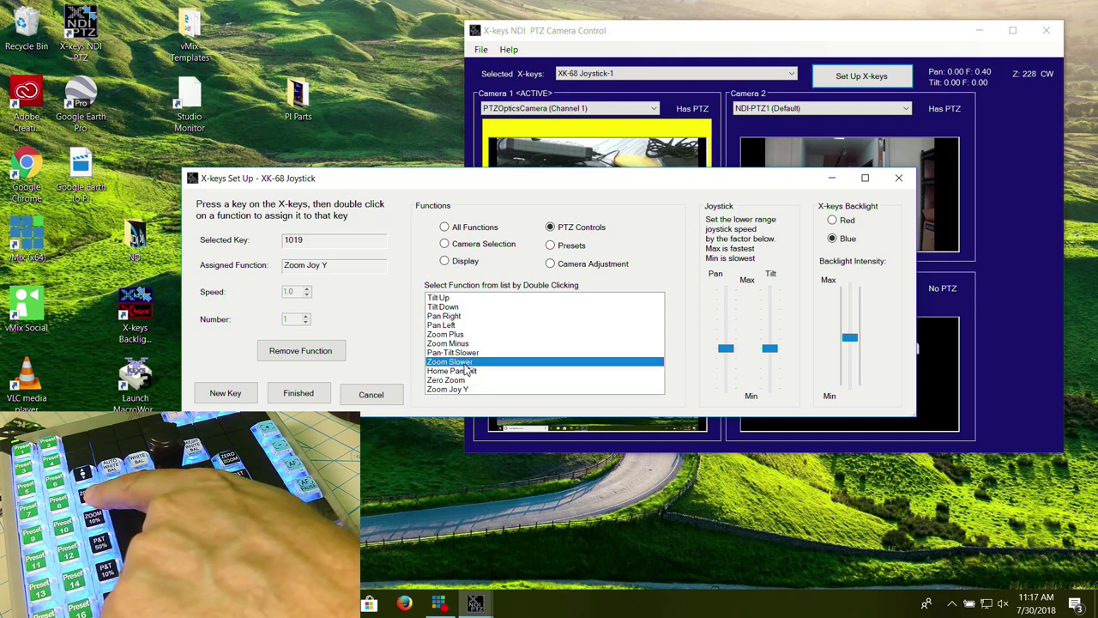
{"action": "double_click", "coordinate": [464, 363]}
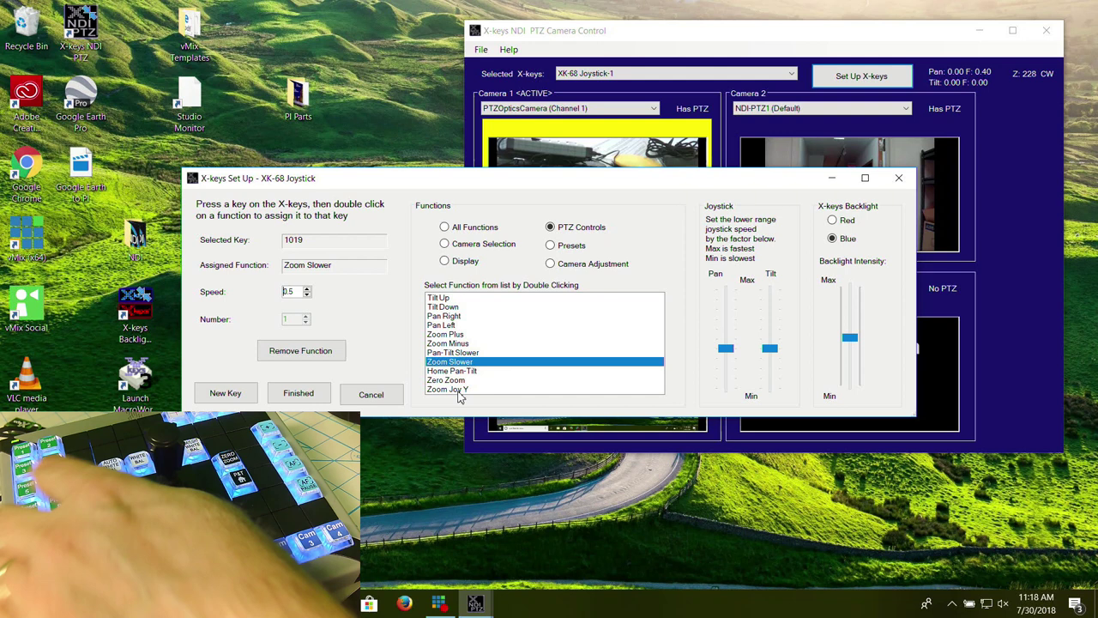
{"action": "double_click", "coordinate": [459, 390]}
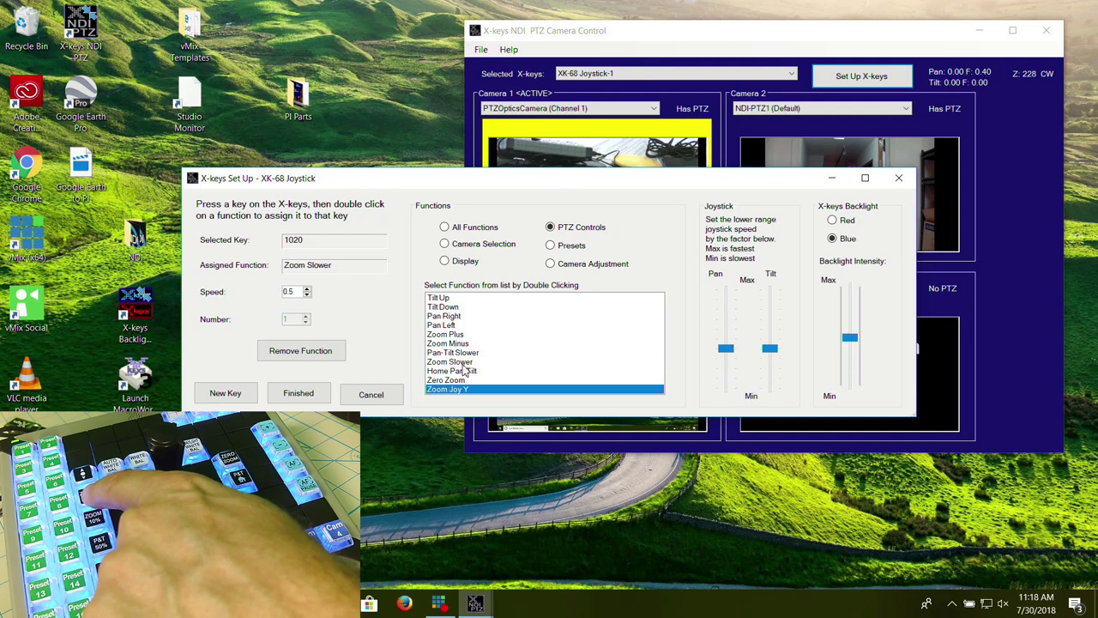
{"action": "left_click", "coordinate": [464, 364]}
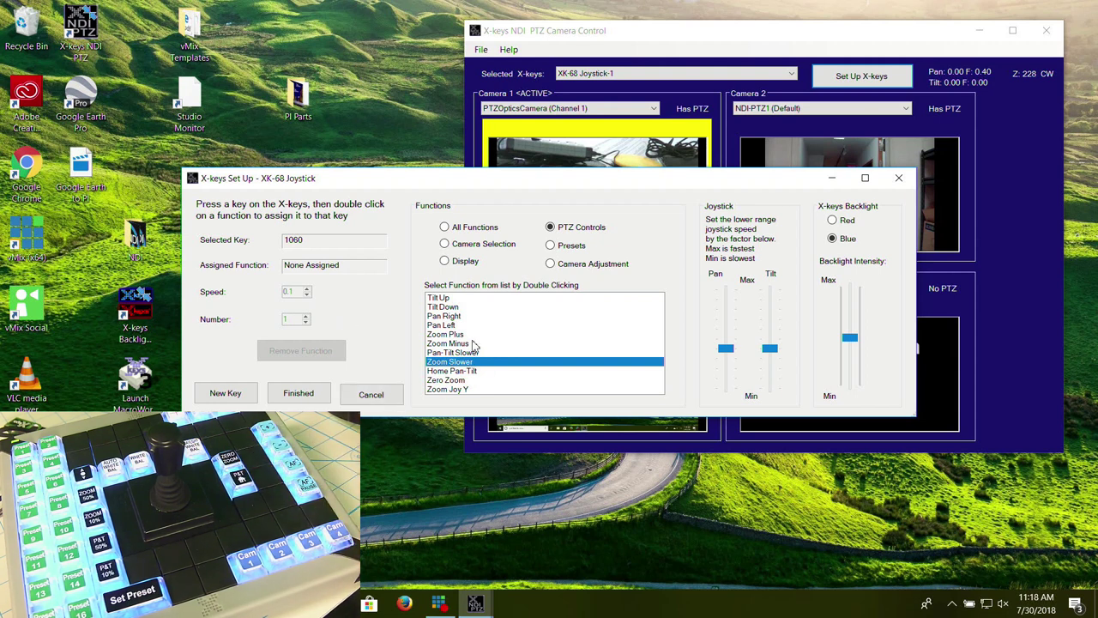
Assign Zero Zoom to the ZERO ZOOM key (1060) and Home Pan-Tilt to the P&T home key (1061).
{"action": "double_click", "coordinate": [450, 380]}
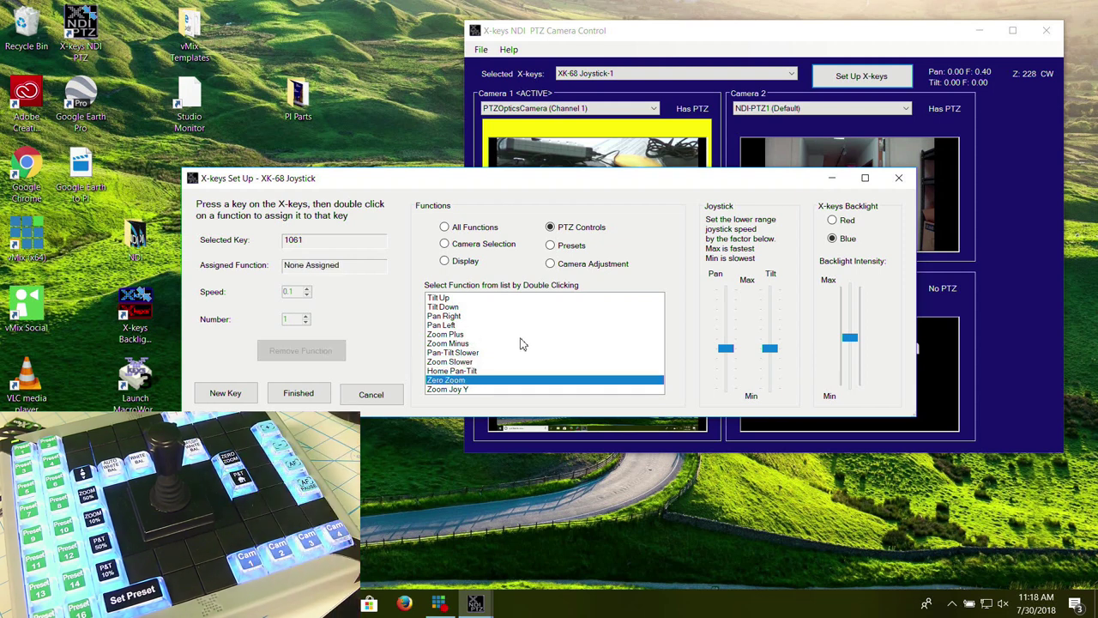
{"action": "double_click", "coordinate": [466, 370]}
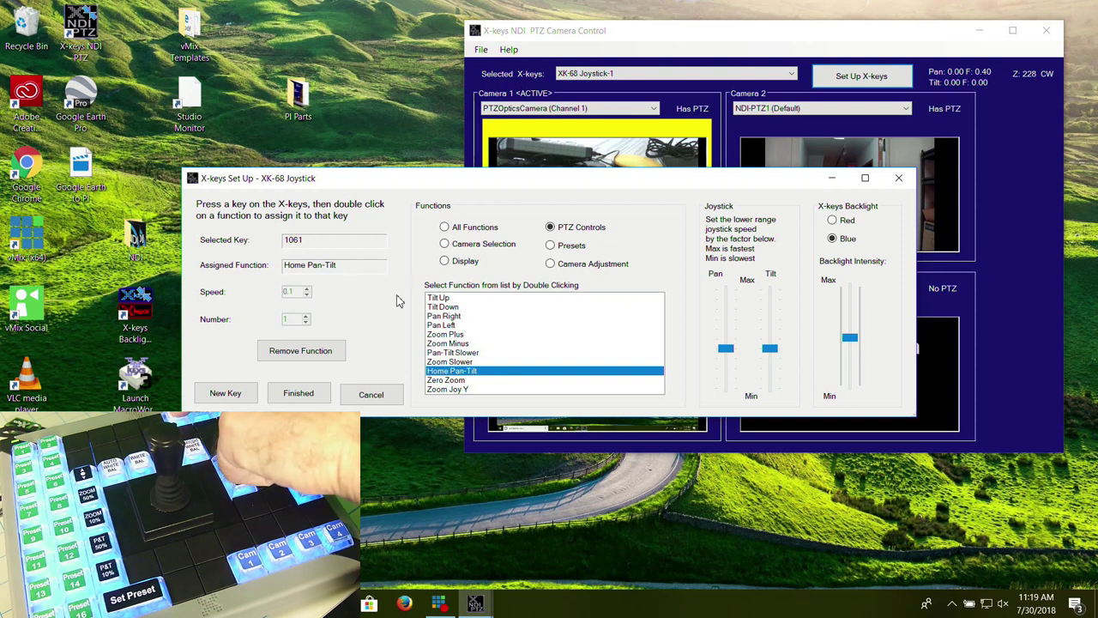
Assign the Cross Hair display function to key 1049.
{"action": "left_click", "coordinate": [447, 267]}
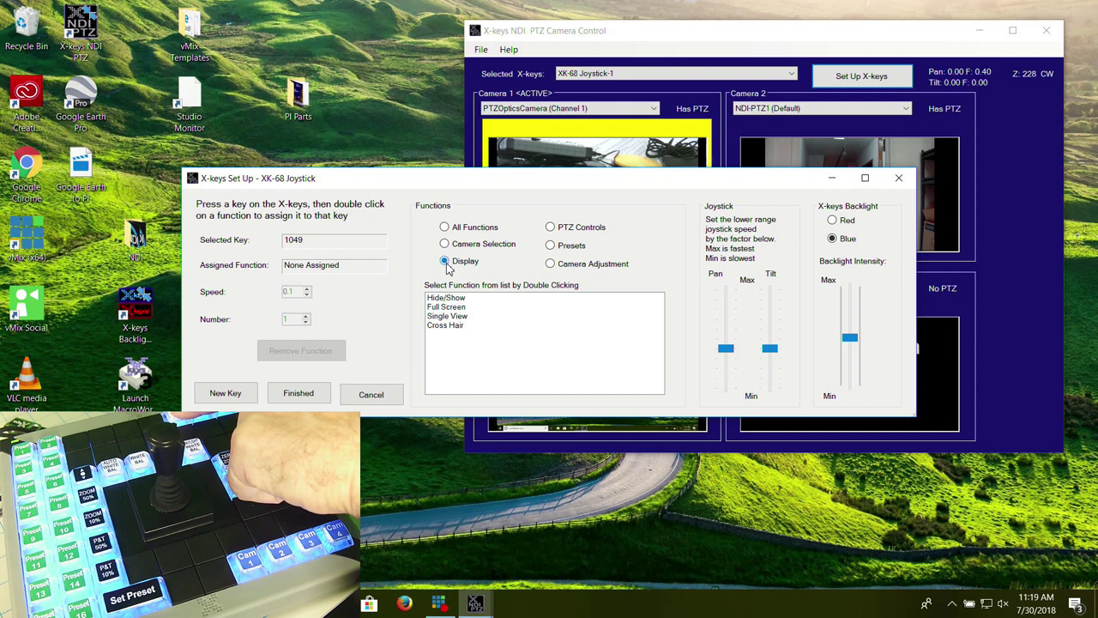
{"action": "double_click", "coordinate": [457, 326]}
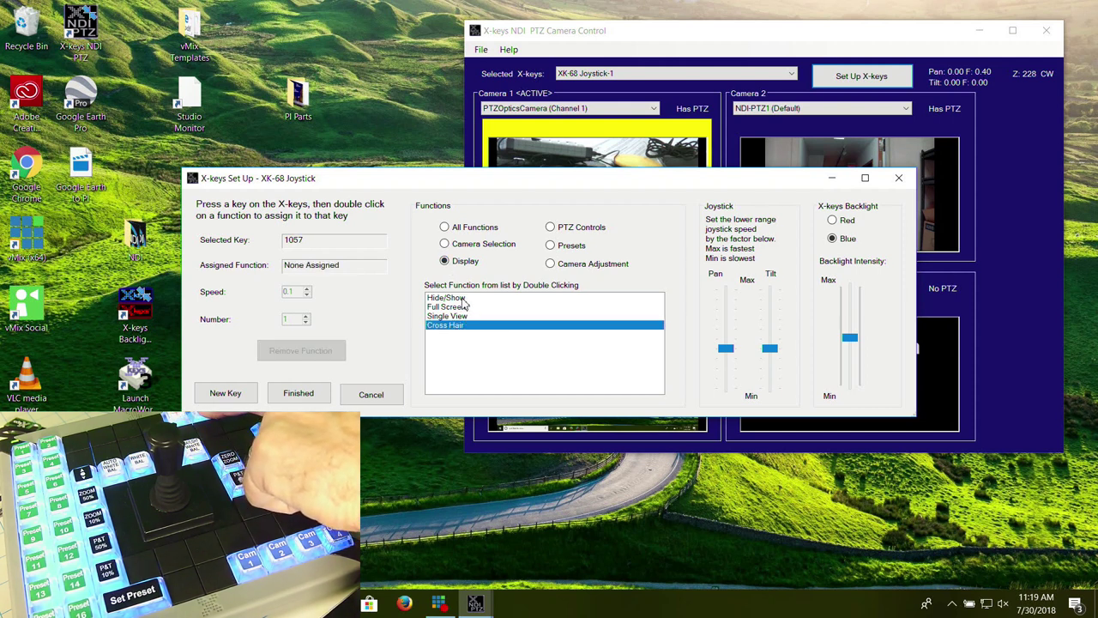
Assign the display functions Hide/Show to key 1057, Single View to key 1065 and Full Screen to the next display key.
{"action": "double_click", "coordinate": [464, 298]}
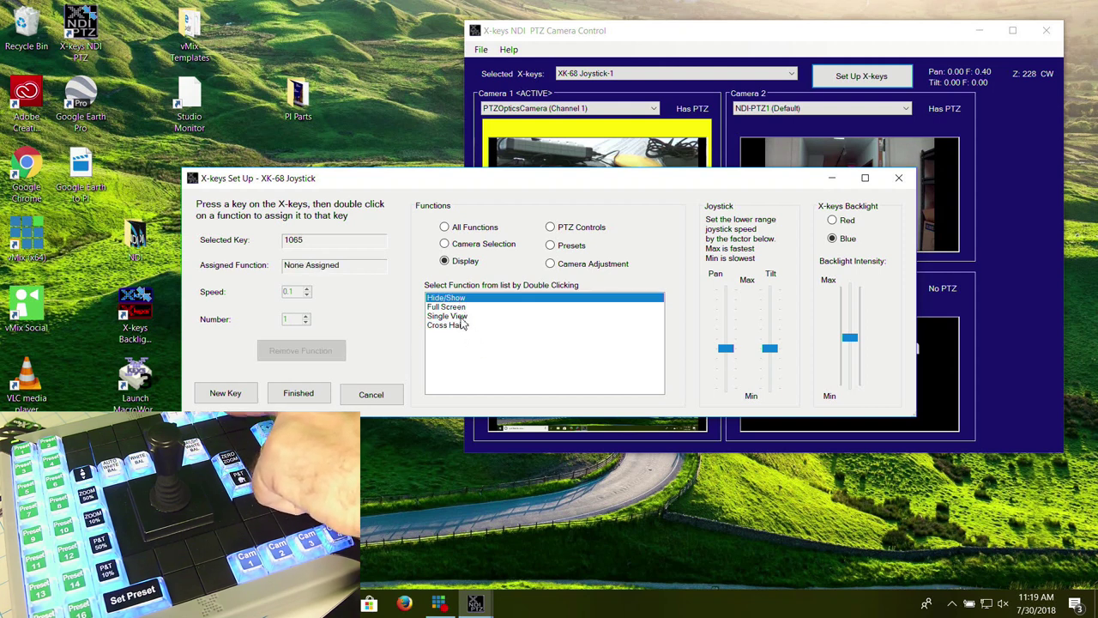
{"action": "double_click", "coordinate": [461, 316]}
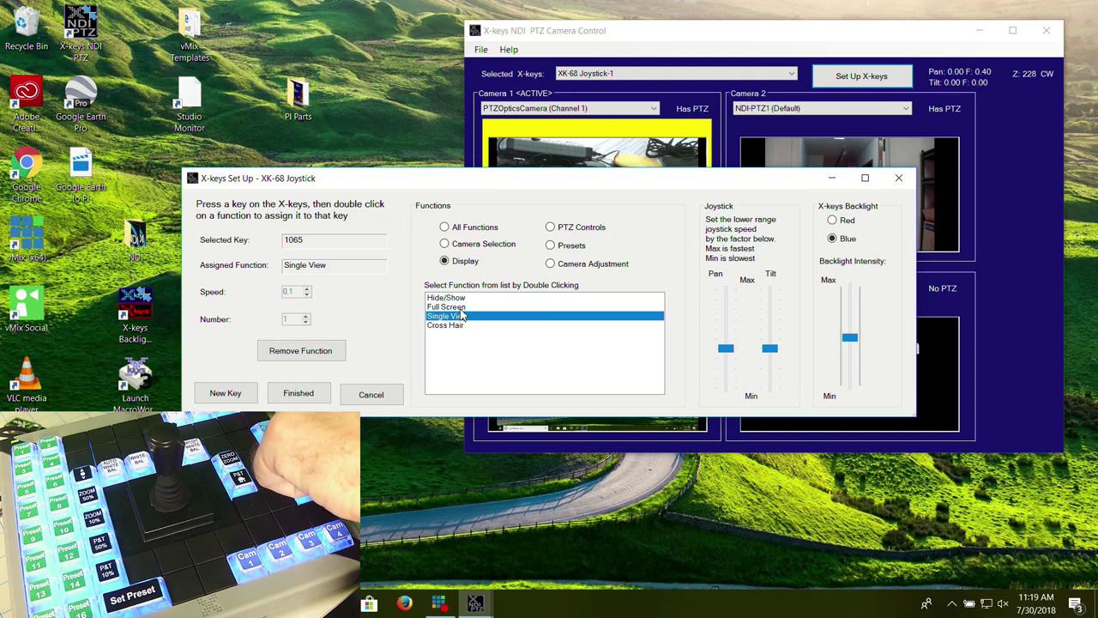
{"action": "double_click", "coordinate": [460, 310]}
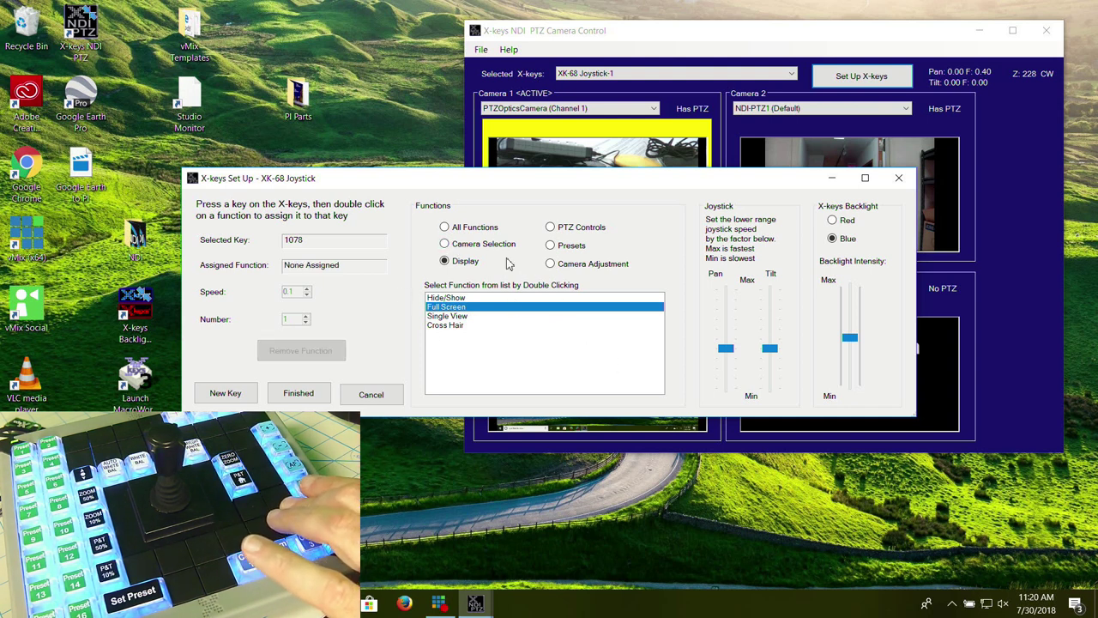
Assign Pause Auto Focus to key 1078, Auto Focus to the AF key, Focus Plus to 1075 and Focus Minus to 1076, and finish the setup.
{"action": "left_click", "coordinate": [551, 264]}
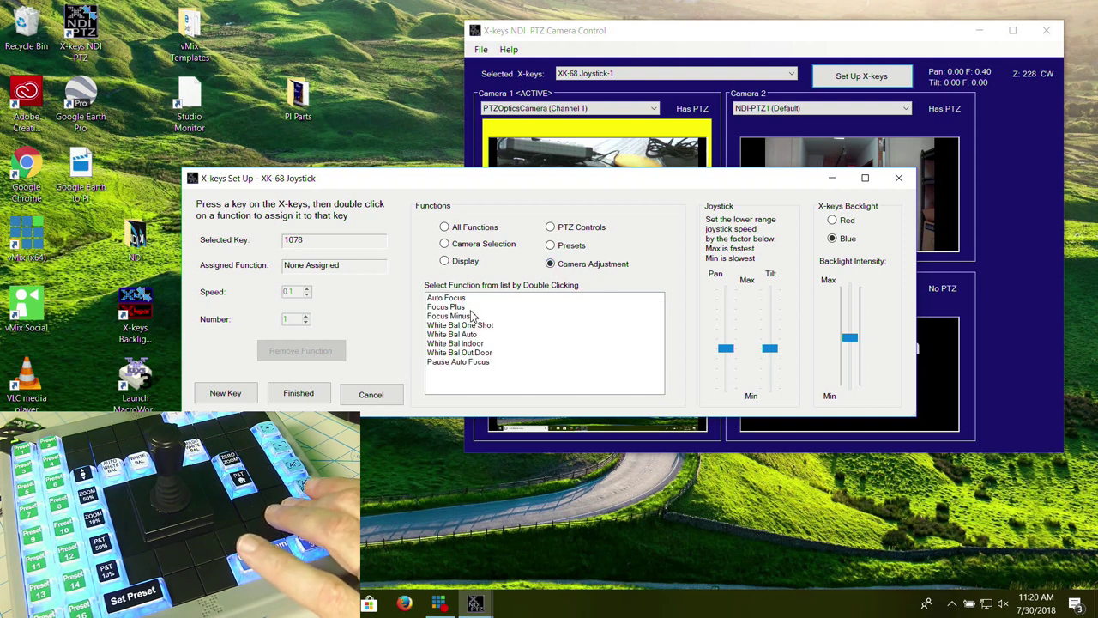
{"action": "double_click", "coordinate": [489, 362]}
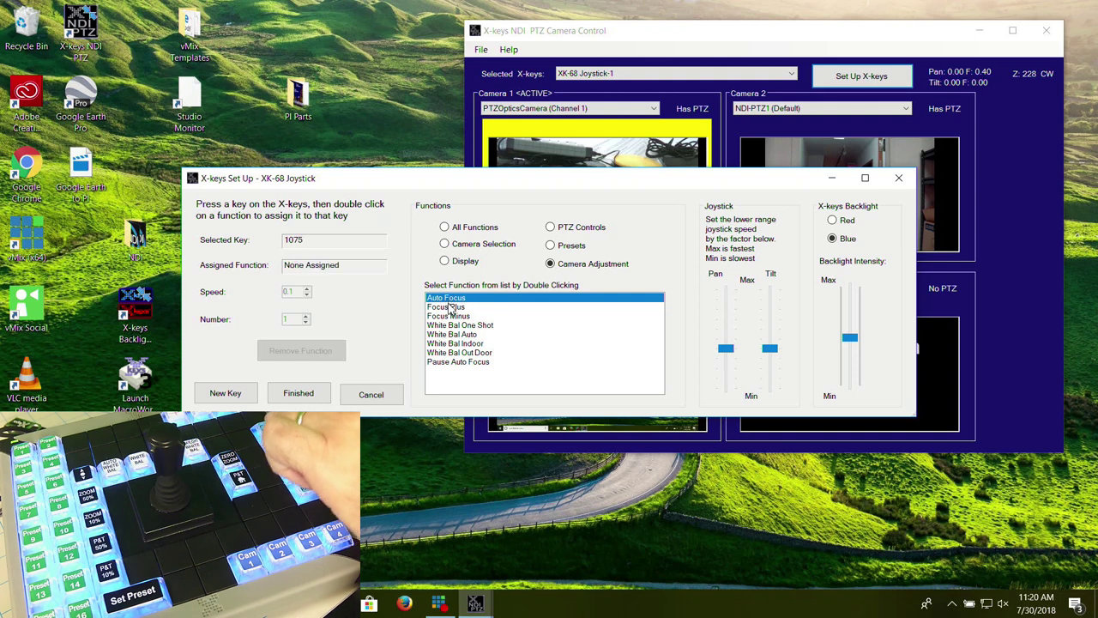
{"action": "double_click", "coordinate": [449, 307]}
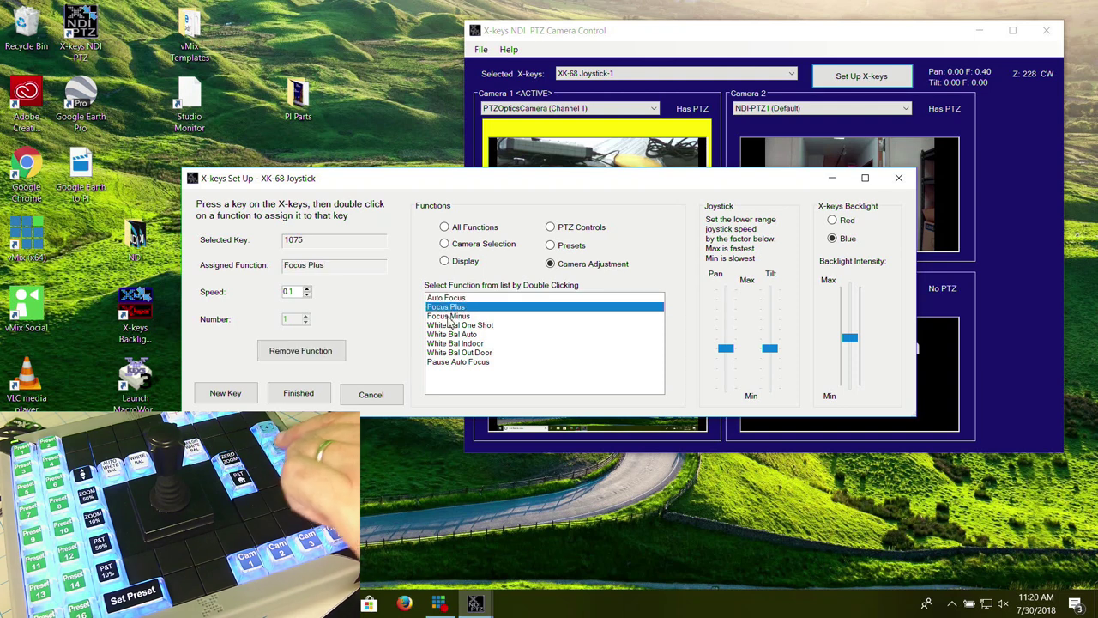
{"action": "double_click", "coordinate": [450, 316]}
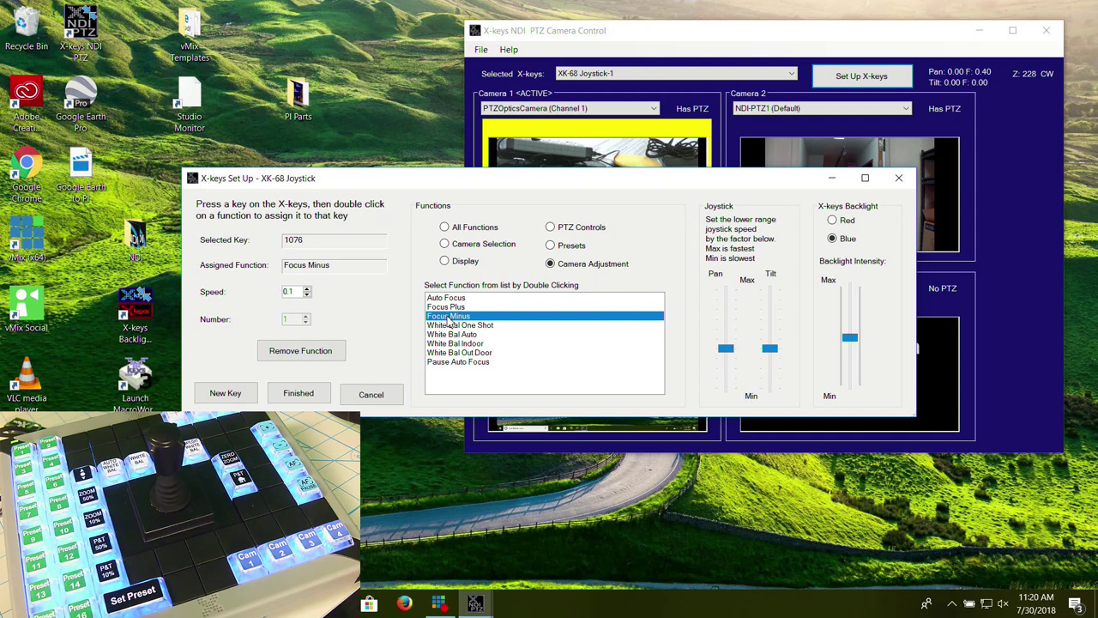
{"action": "left_click", "coordinate": [299, 393]}
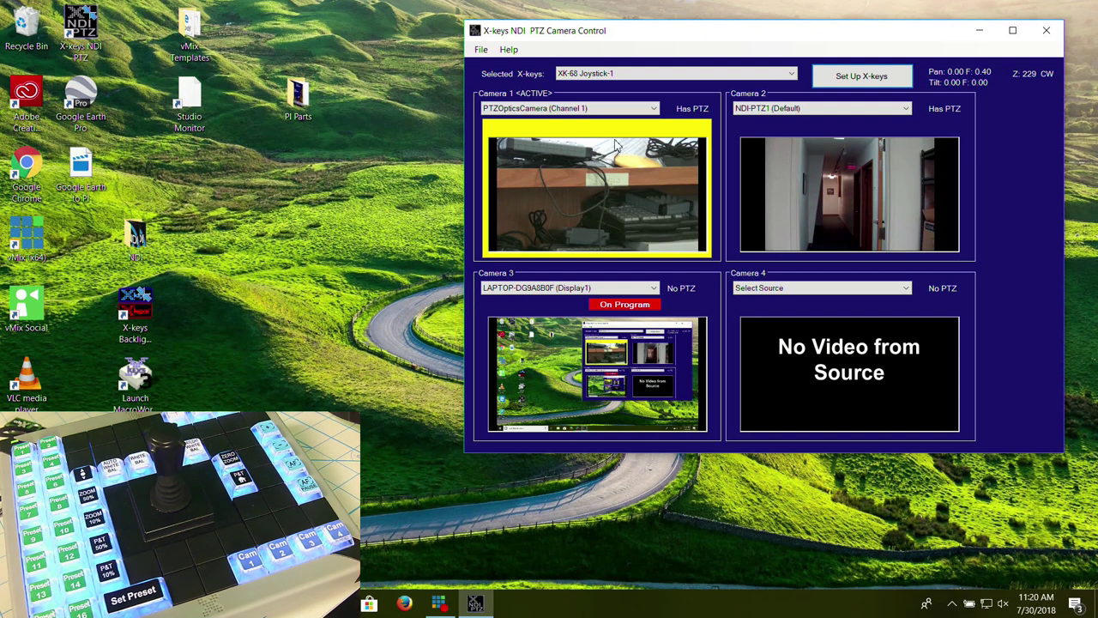
Reopen the X-keys setup, assign Select Cam # to the Cam 1 to Cam 4 keys with matching camera numbers, and finish.
{"action": "left_click", "coordinate": [836, 77]}
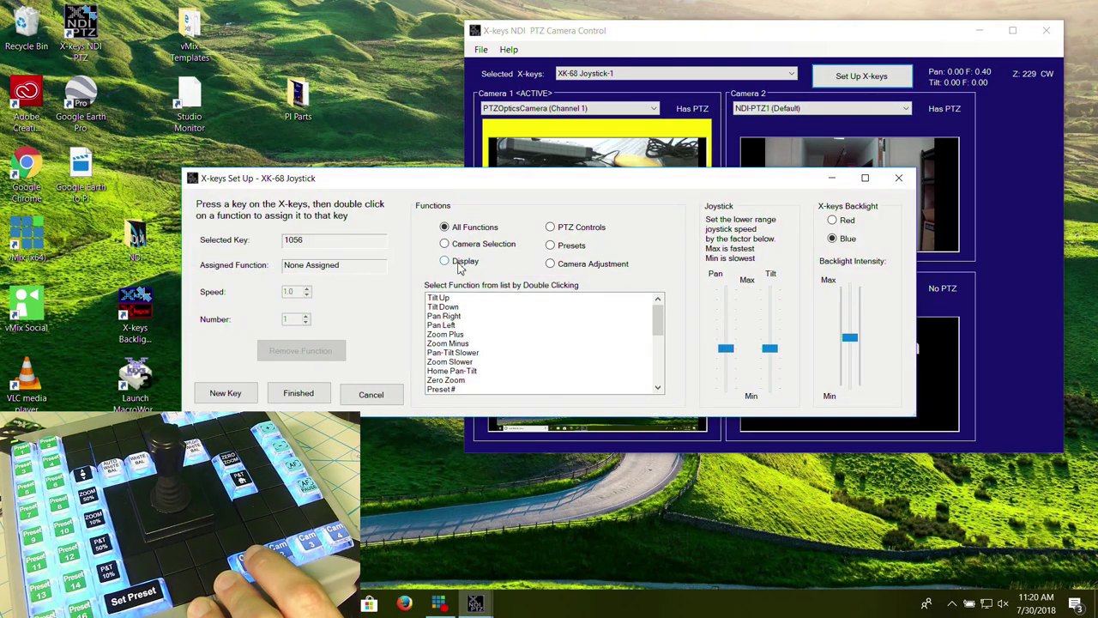
{"action": "left_click", "coordinate": [445, 244]}
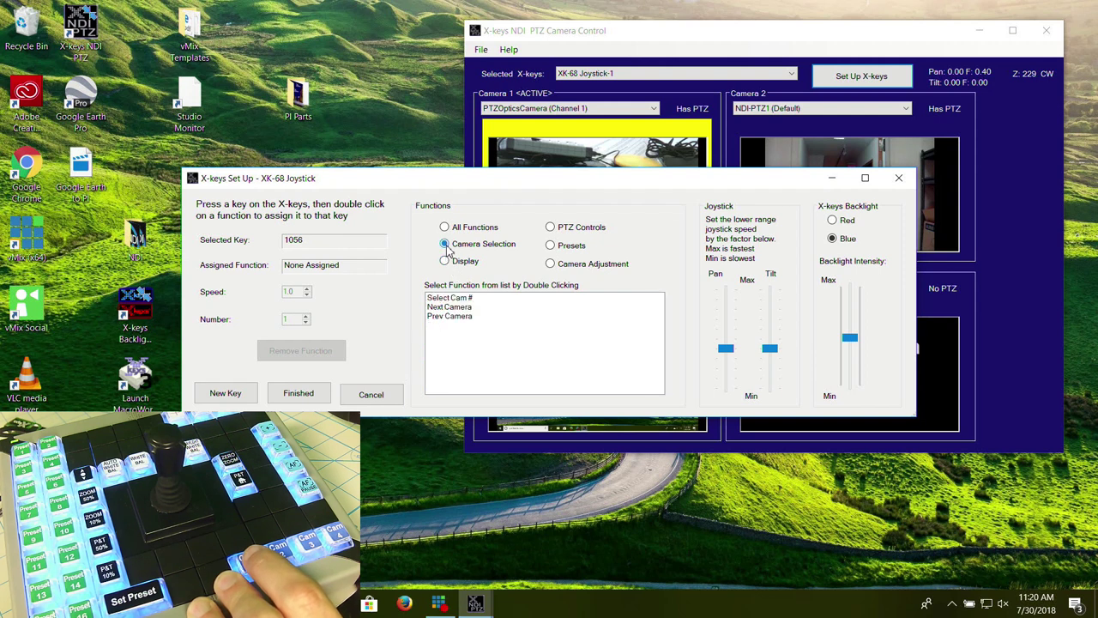
{"action": "double_click", "coordinate": [459, 299]}
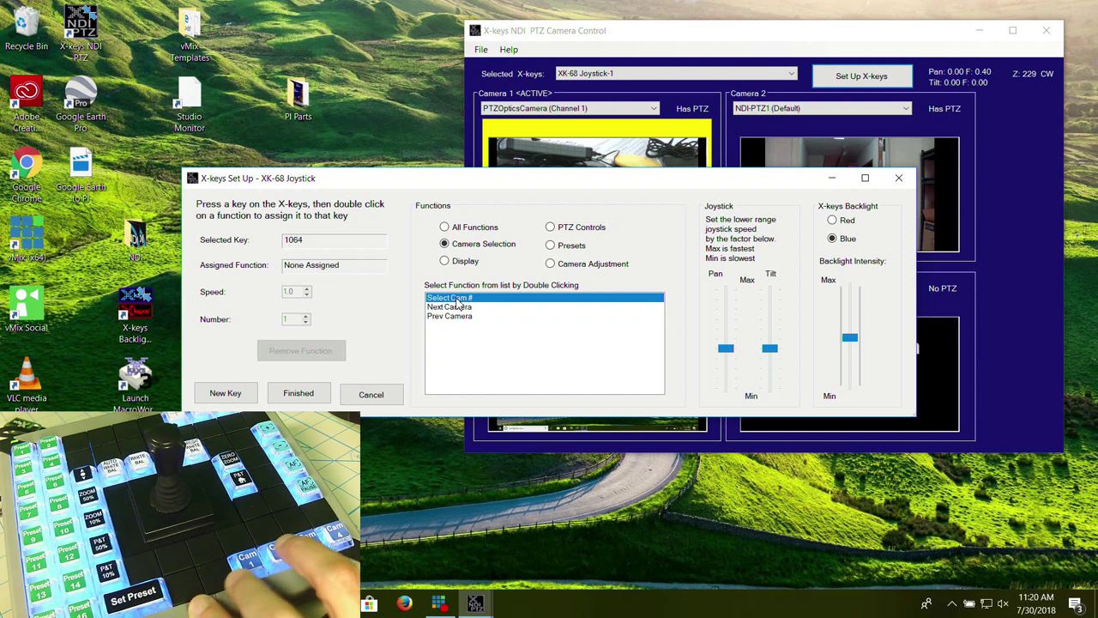
{"action": "double_click", "coordinate": [460, 299]}
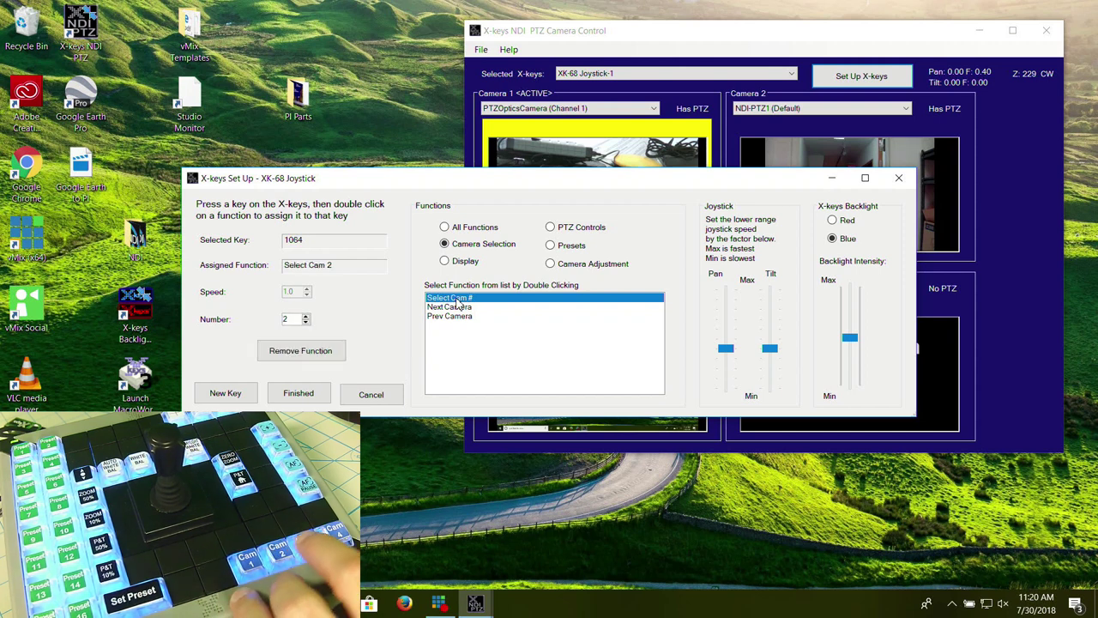
{"action": "double_click", "coordinate": [459, 299]}
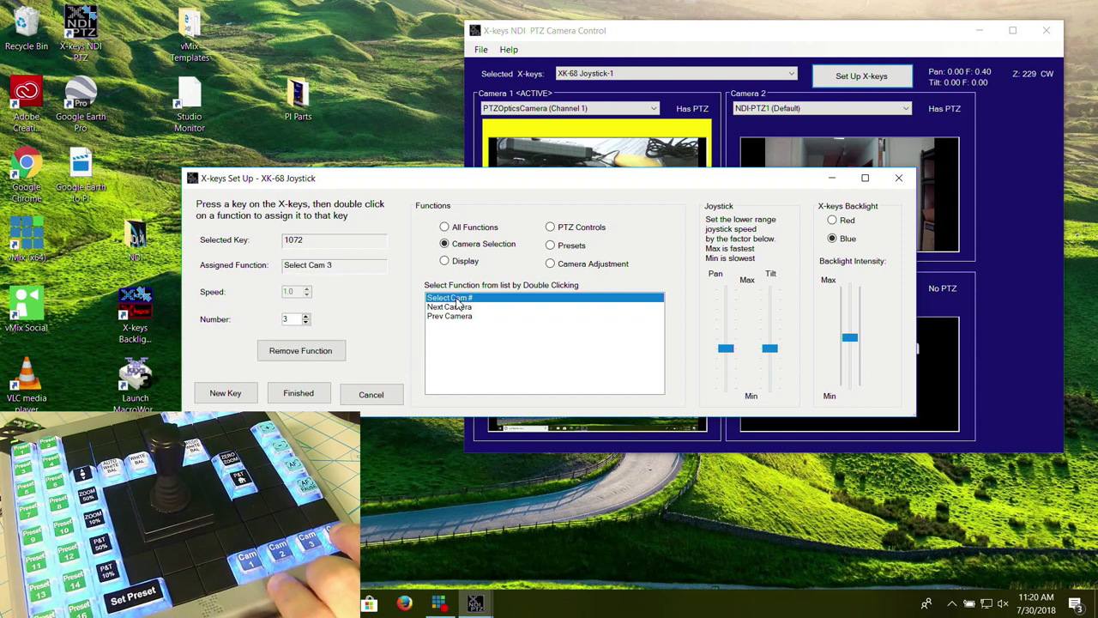
{"action": "double_click", "coordinate": [459, 300]}
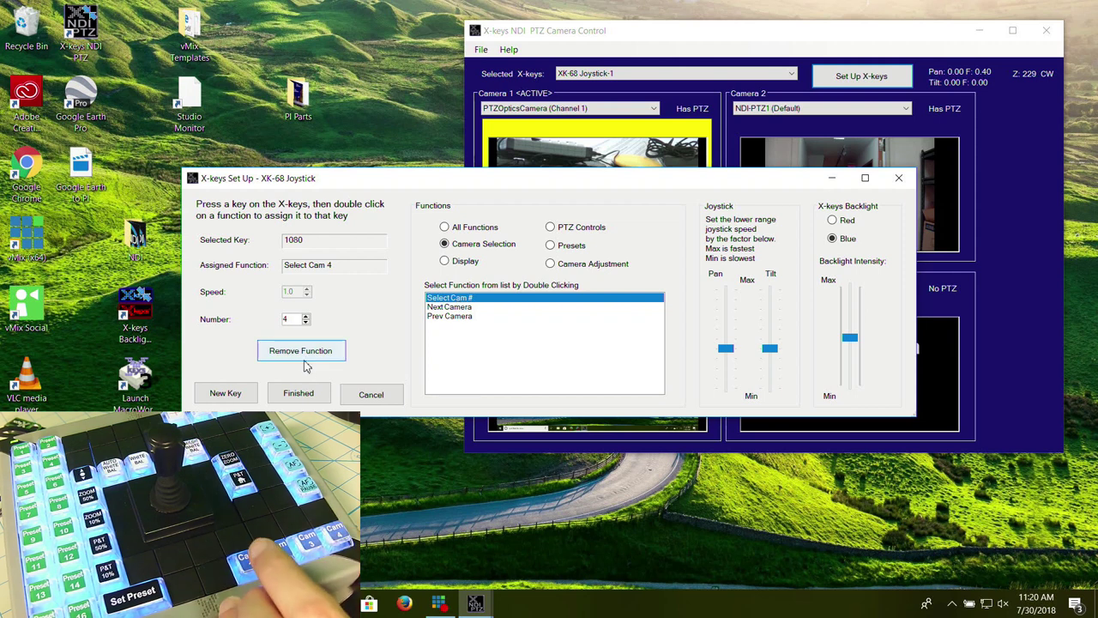
{"action": "left_click", "coordinate": [292, 394]}
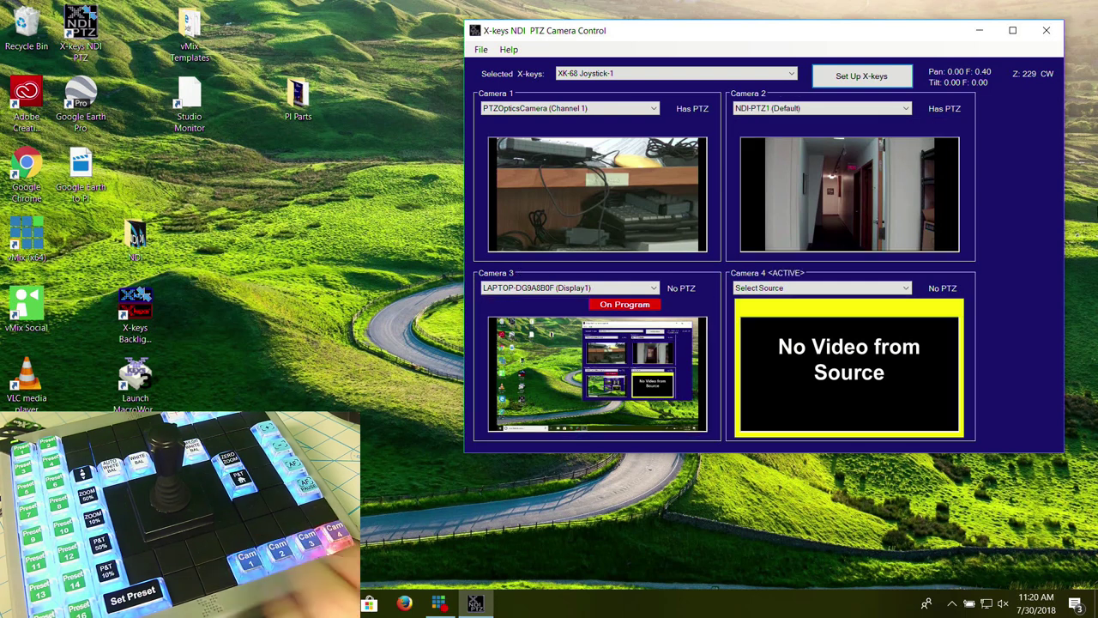
In the X-keys setup, assign Preset # to the Preset 1 to Preset 6 keys and Set Preset to the Set Preset key.
{"action": "left_click", "coordinate": [888, 77]}
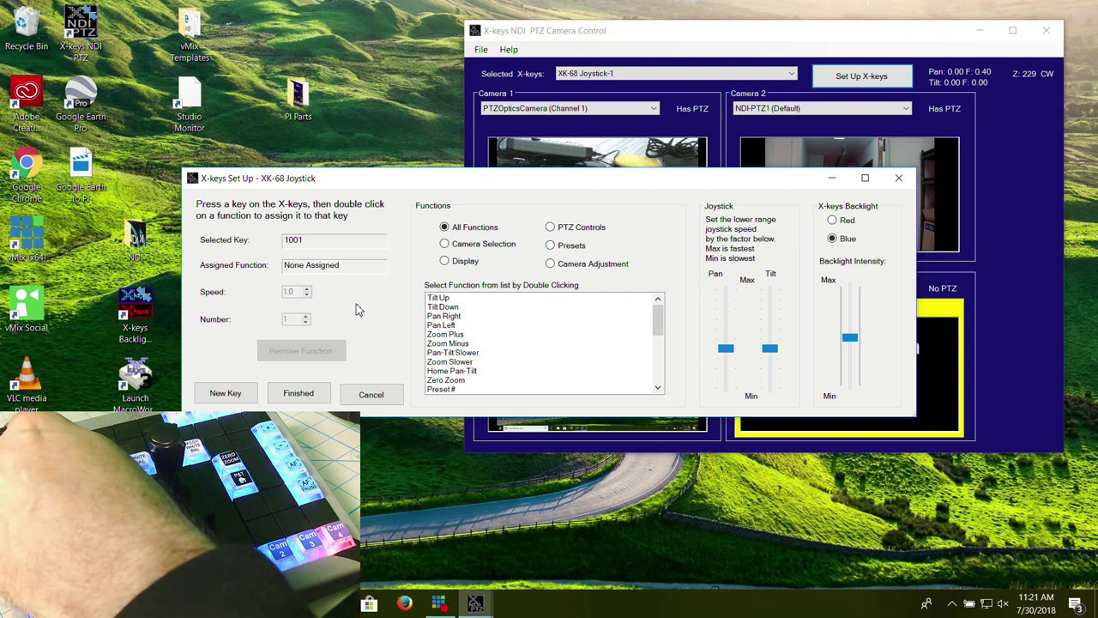
{"action": "left_click", "coordinate": [553, 246]}
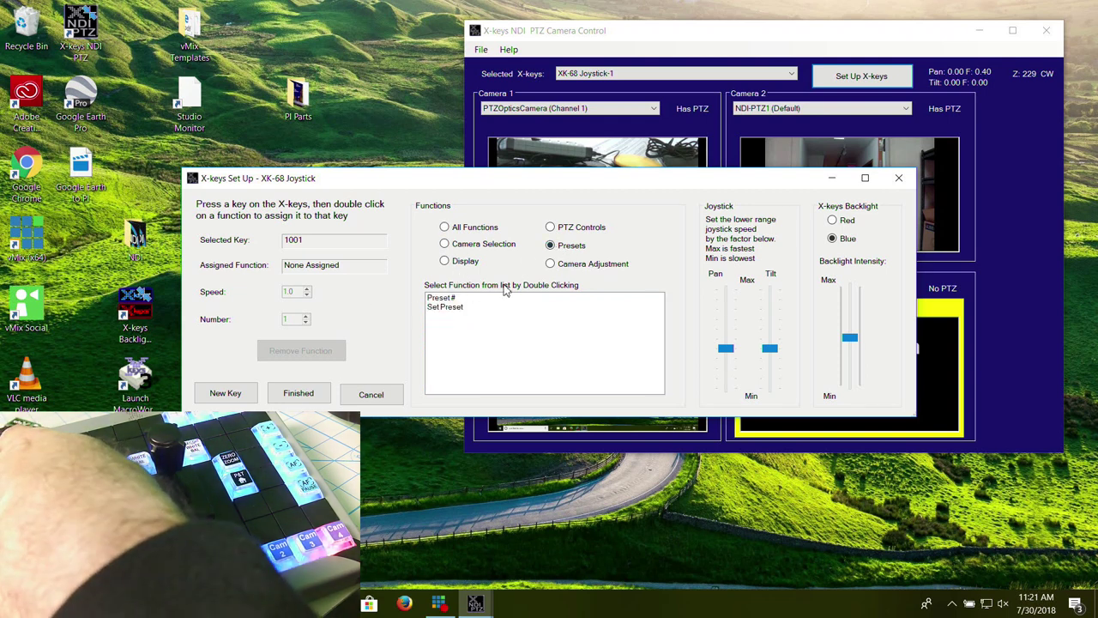
{"action": "double_click", "coordinate": [464, 299]}
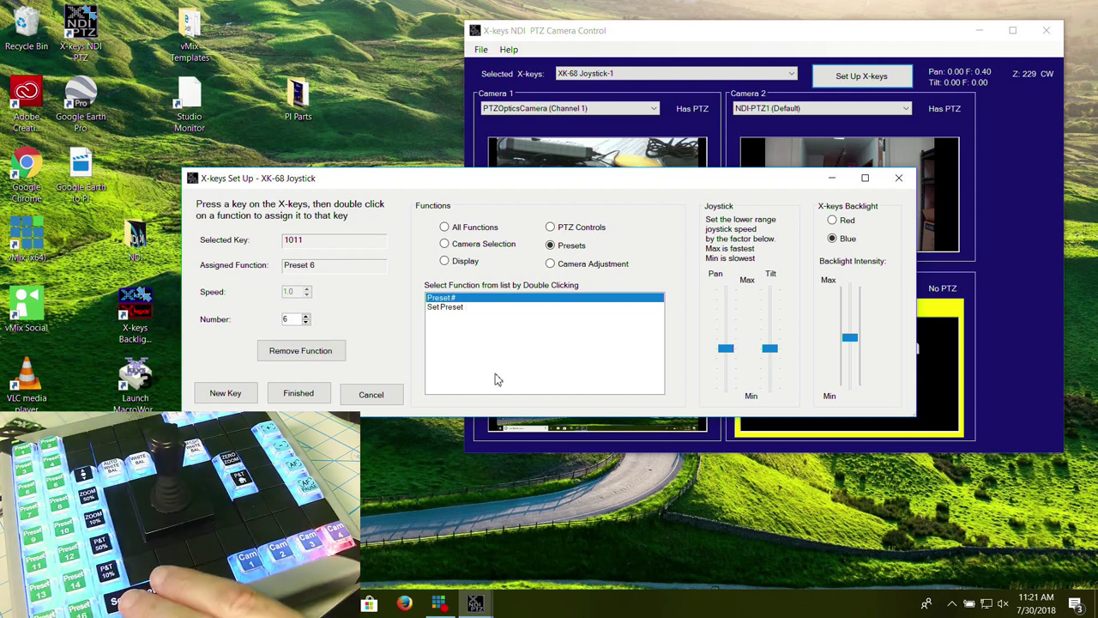
{"action": "double_click", "coordinate": [457, 307]}
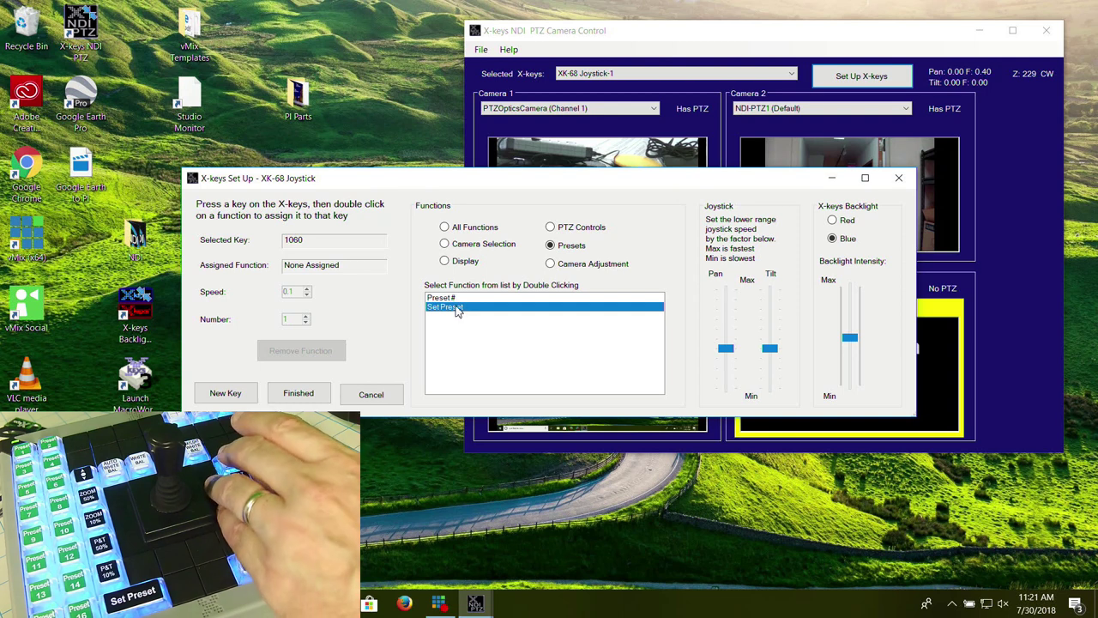
Assign Zero Zoom to the ZERO ZOOM key (1060) and Home Pan-Tilt to the P&T home key (1061), and finish the setup.
{"action": "left_click", "coordinate": [551, 228]}
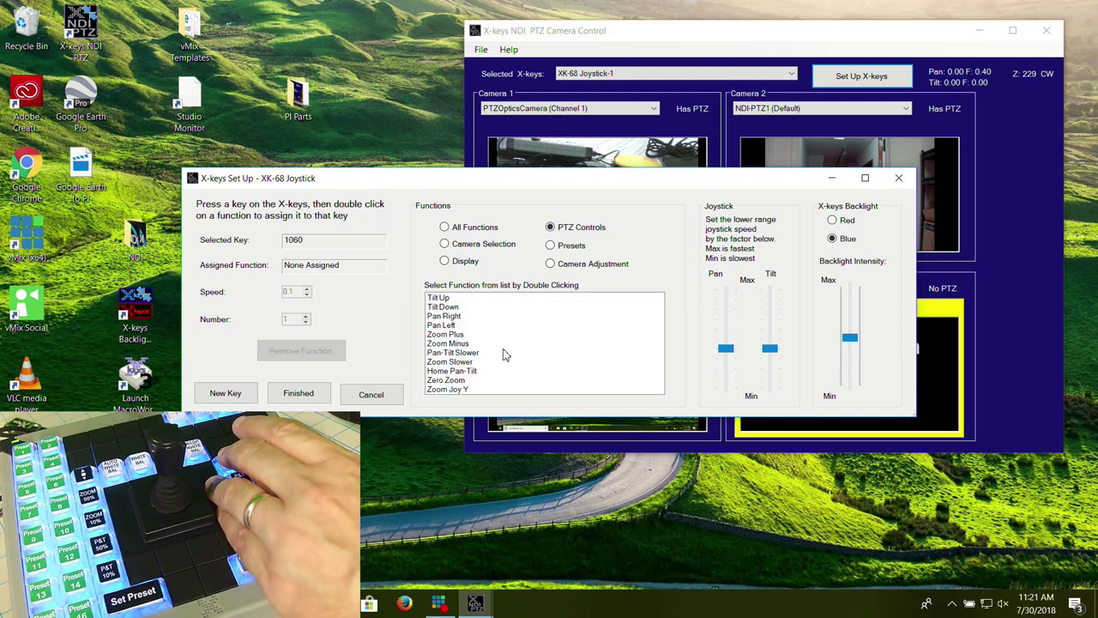
{"action": "double_click", "coordinate": [464, 380]}
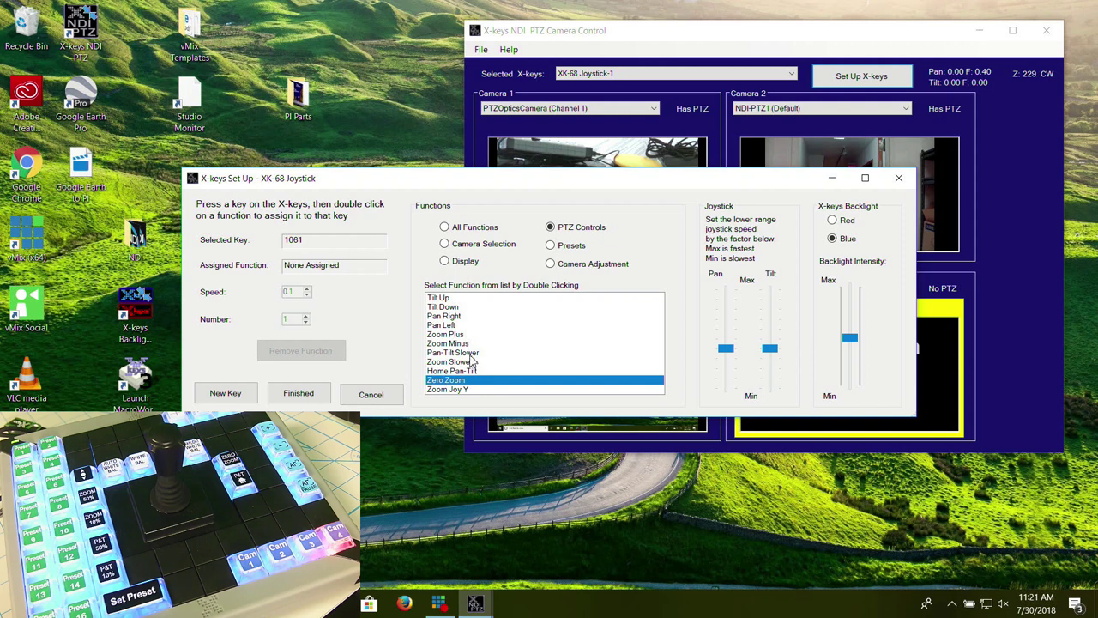
{"action": "double_click", "coordinate": [472, 371]}
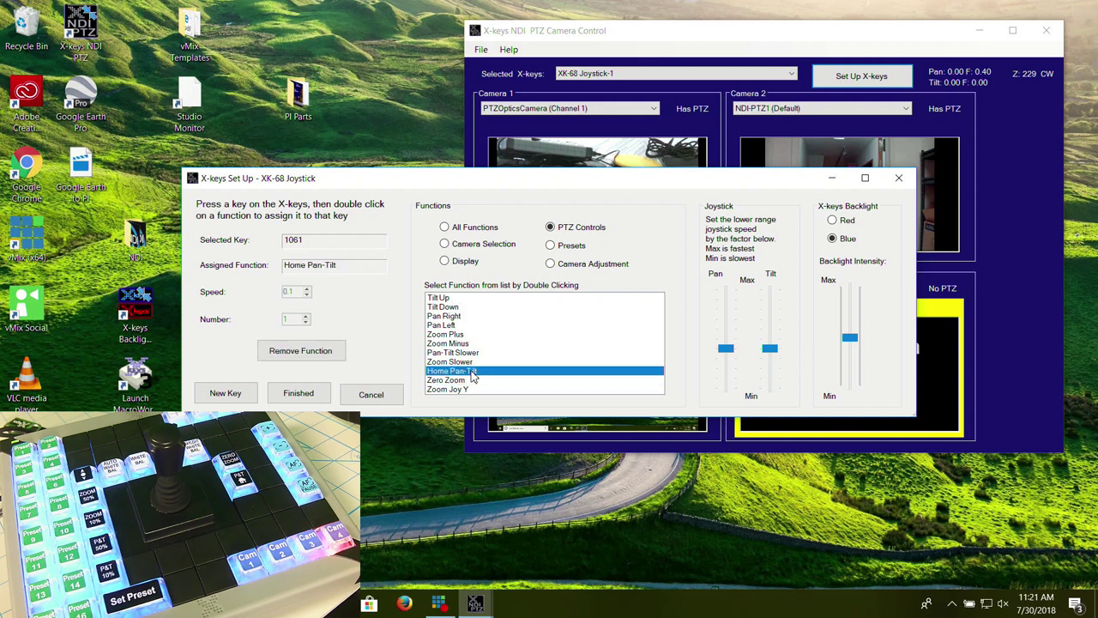
{"action": "left_click", "coordinate": [312, 392]}
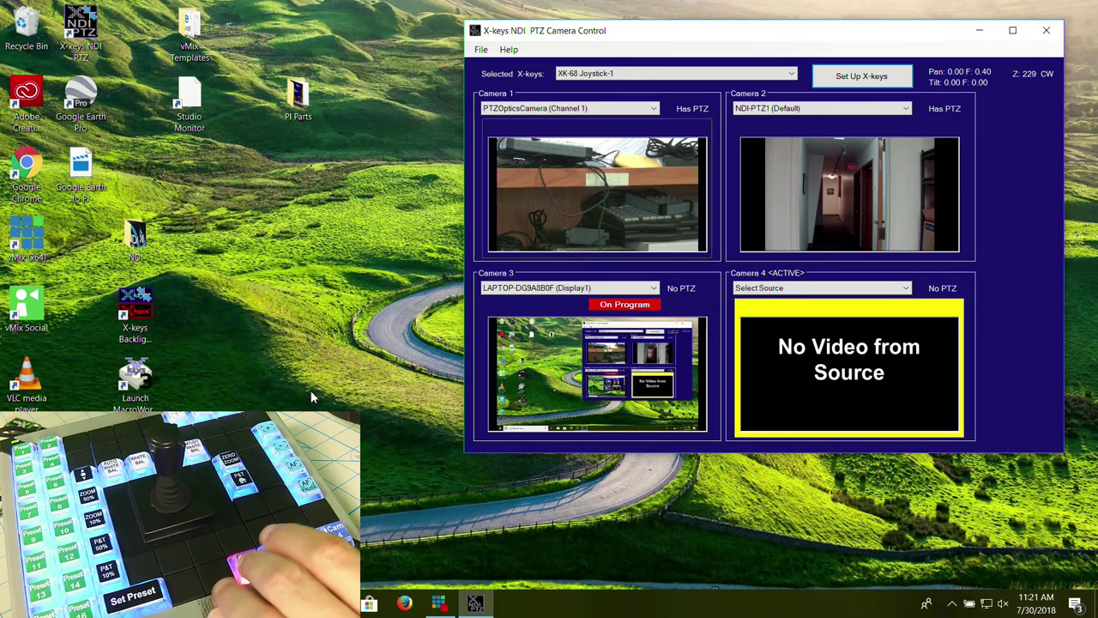
Test the camera keys by activating cameras 1, 2 and 3 in turn and returning to camera 1.
{"action": "key", "text": "1"}
{"action": "key", "text": "2"}
{"action": "key", "text": "3"}
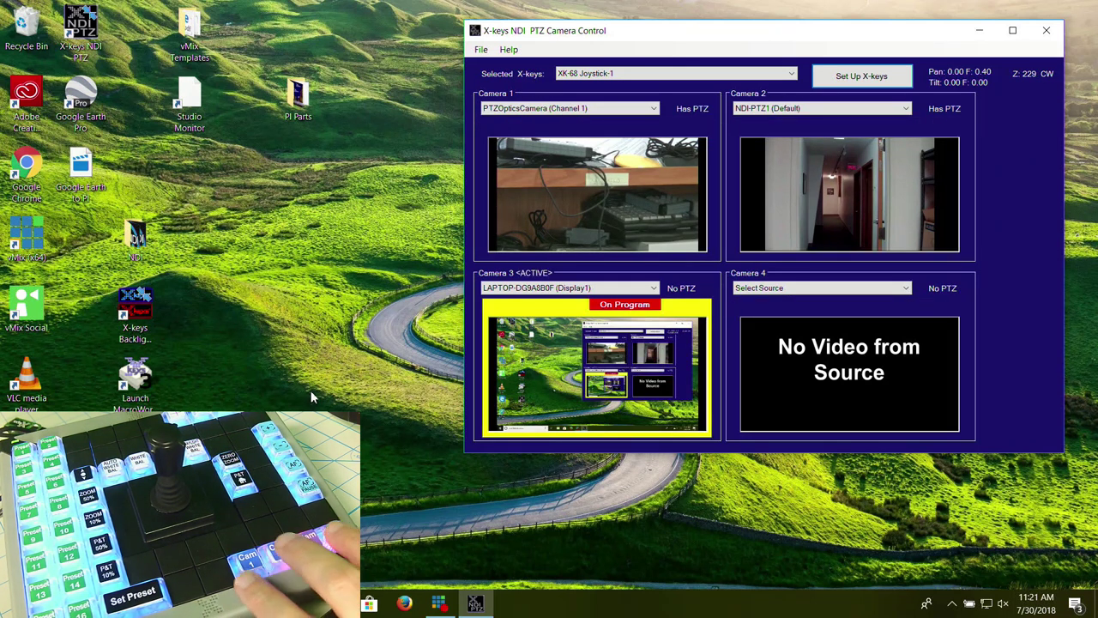
{"action": "key", "text": "1"}
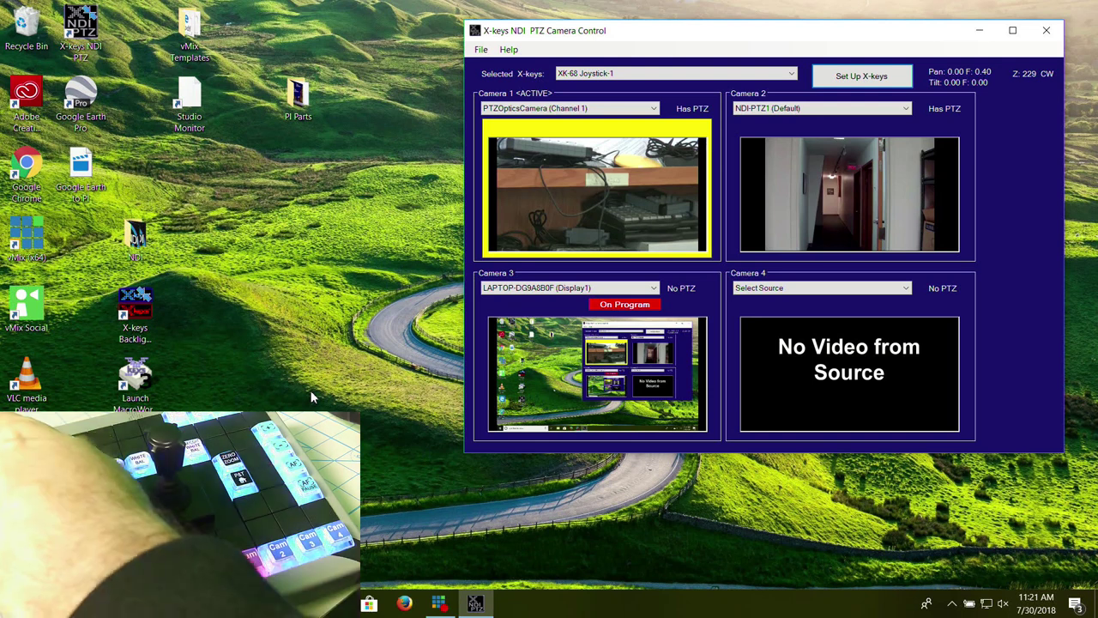
Test the preset keys by recalling presets 1 and 2 on camera 1 and preset 1 on camera 2, ending with camera 1 active.
{"action": "key", "text": "F1"}
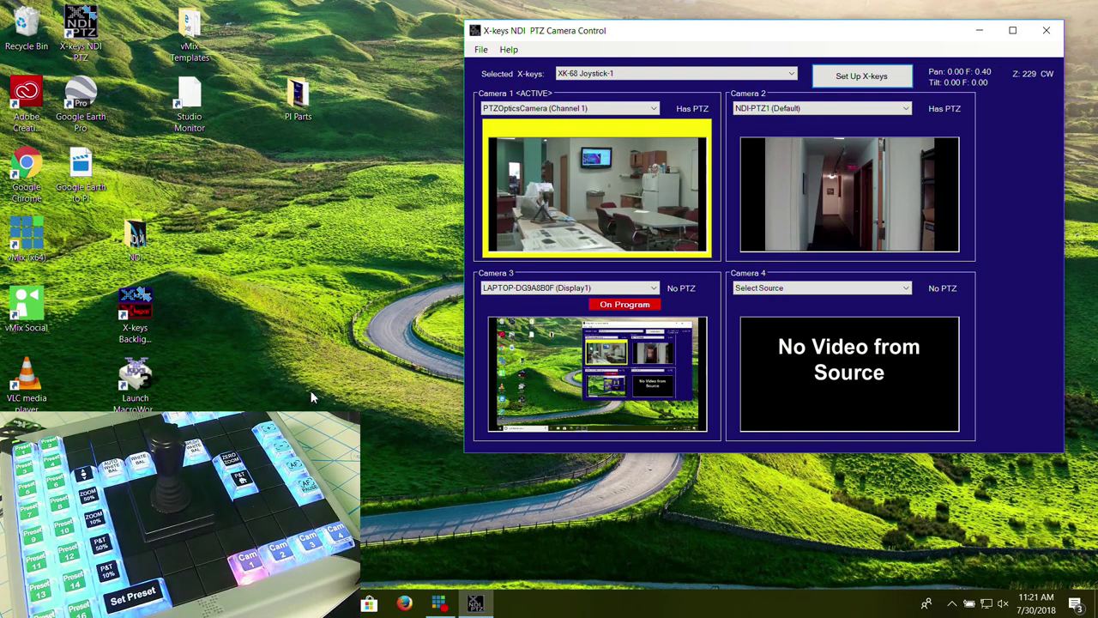
{"action": "key", "text": "F2"}
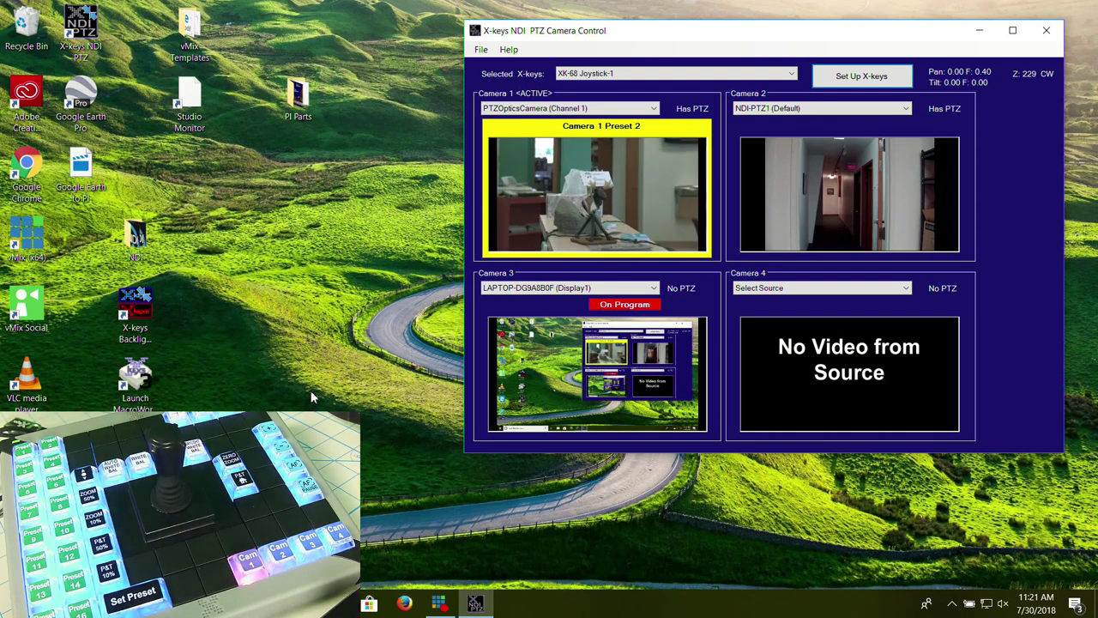
{"action": "key", "text": "F6"}
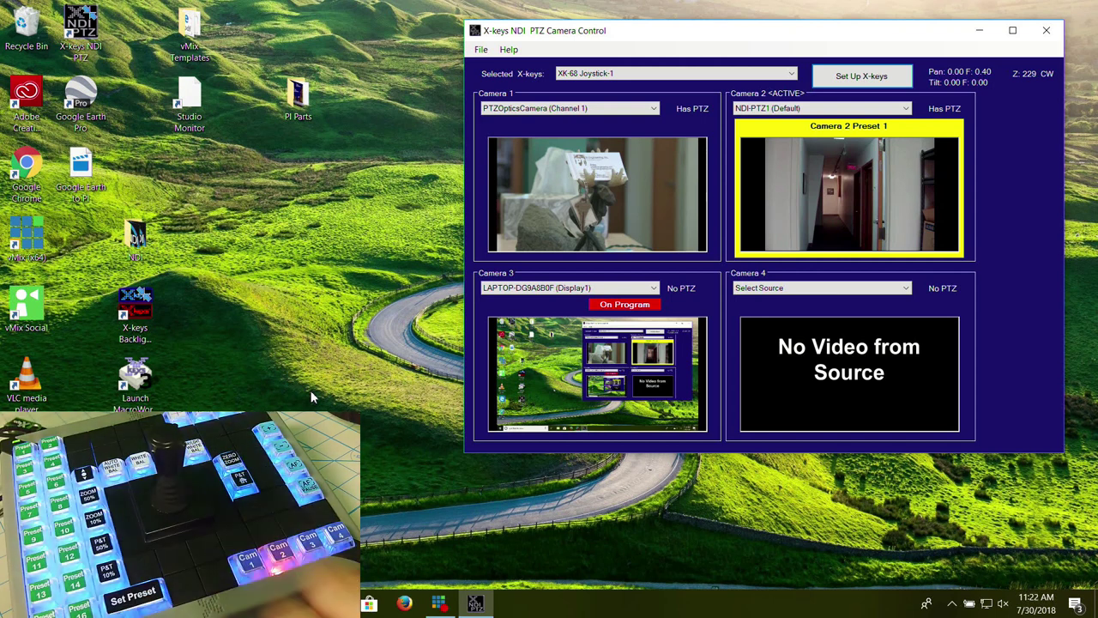
{"action": "key", "text": "F5"}
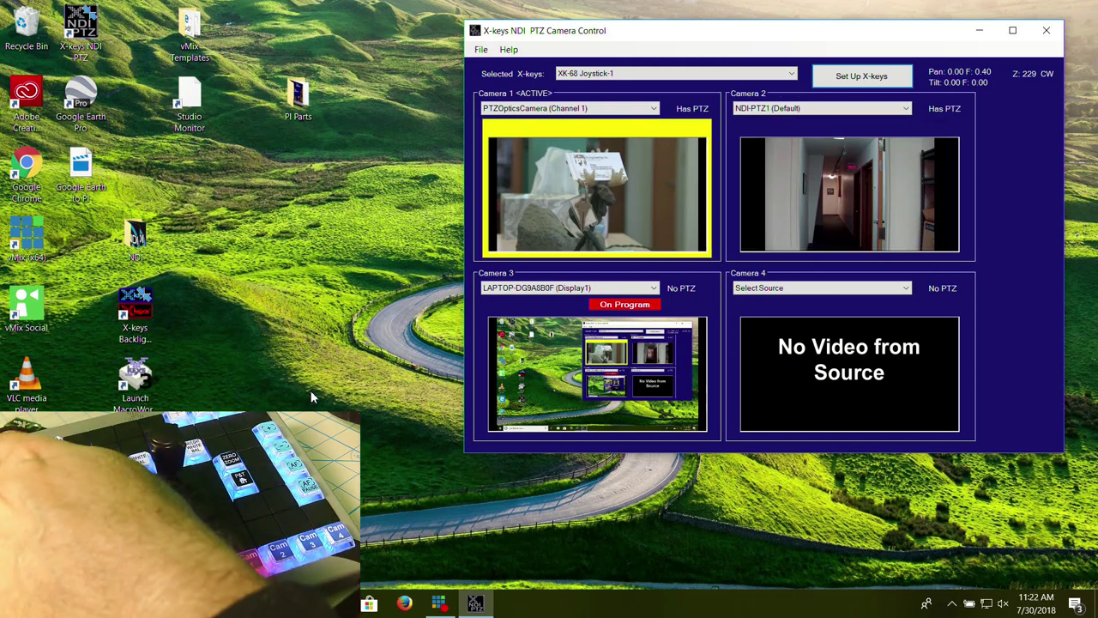
{"action": "key", "text": "3"}
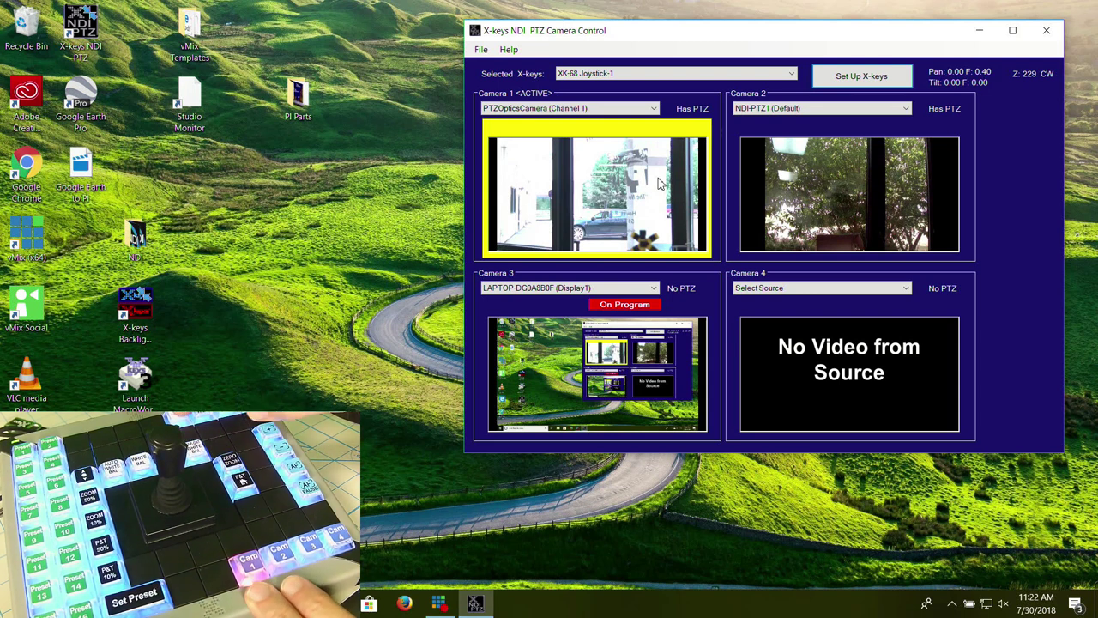
Reopen the X-keys setup and assign the display functions Cross Hair to key 1049 and Hide/Show to key 1057.
{"action": "left_click", "coordinate": [833, 79]}
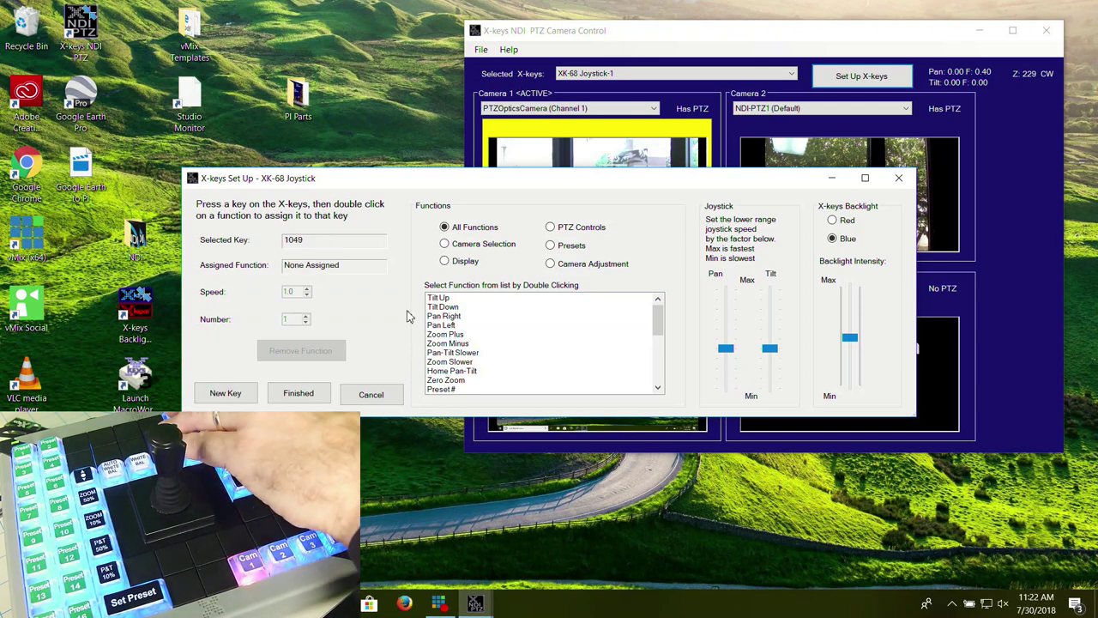
{"action": "left_click", "coordinate": [445, 261]}
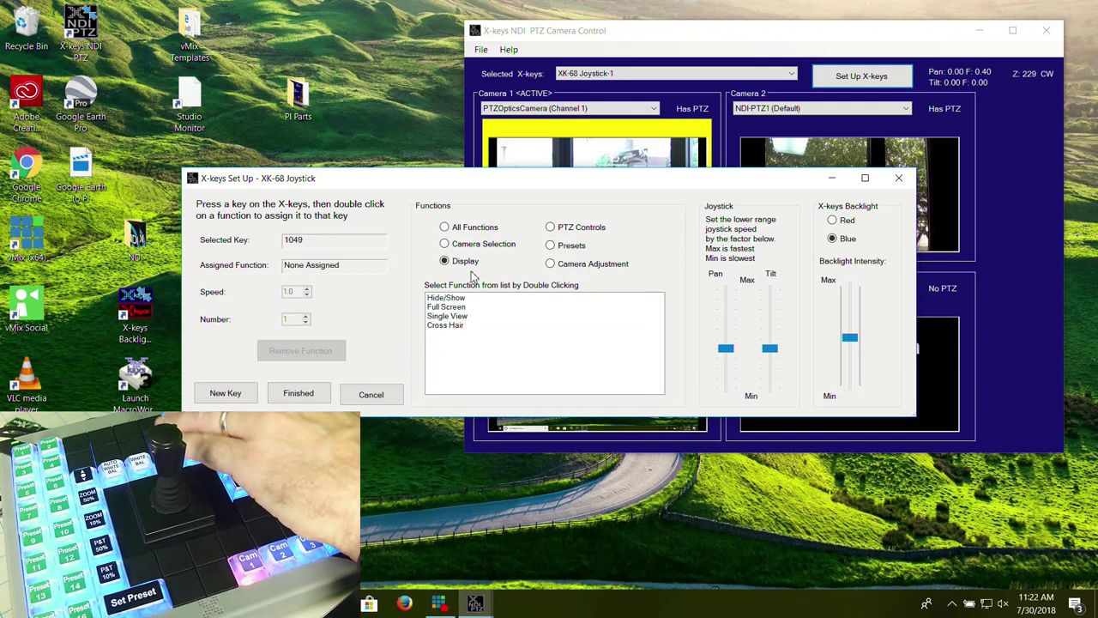
{"action": "left_click", "coordinate": [462, 328]}
{"action": "double_click", "coordinate": [463, 329]}
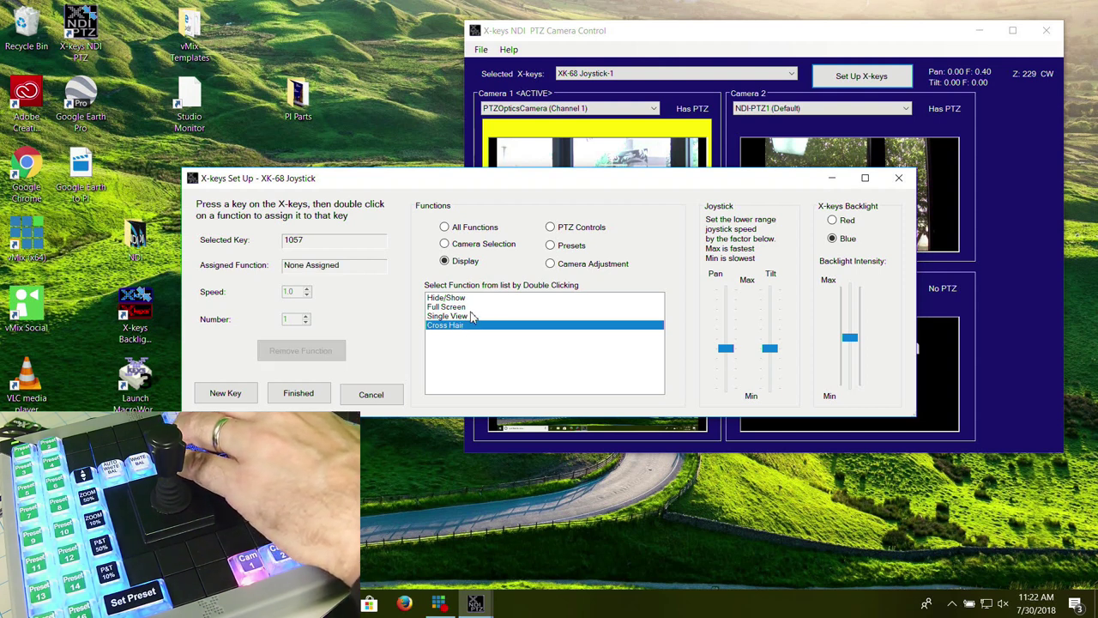
{"action": "double_click", "coordinate": [471, 298]}
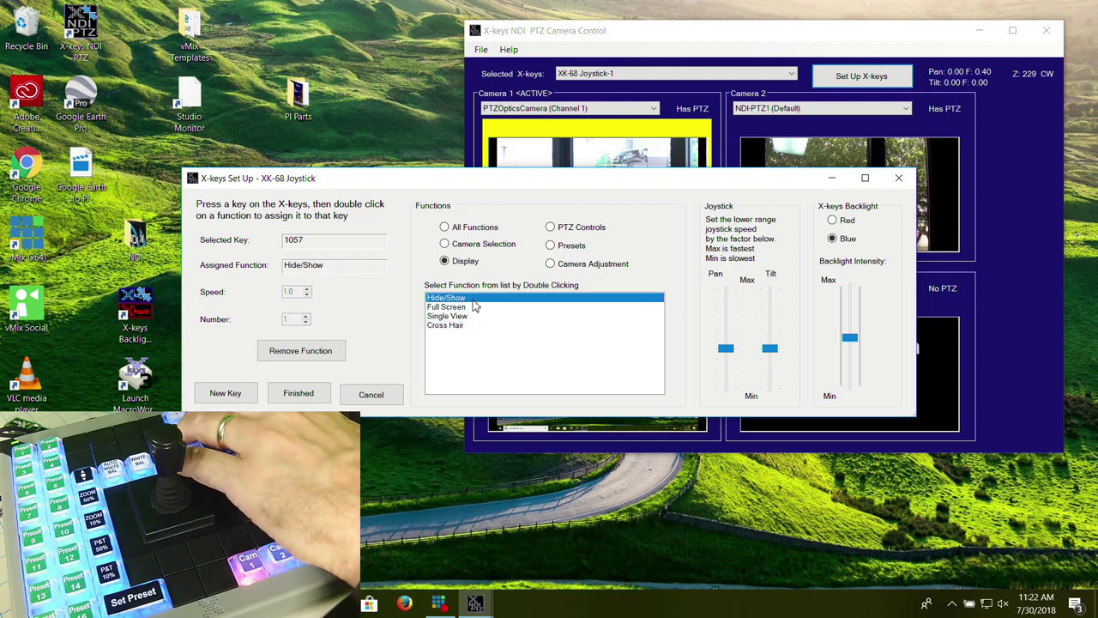
Assign Single View to key 1065 and Full Screen to key 1073, and finish the X-keys setup.
{"action": "double_click", "coordinate": [471, 316]}
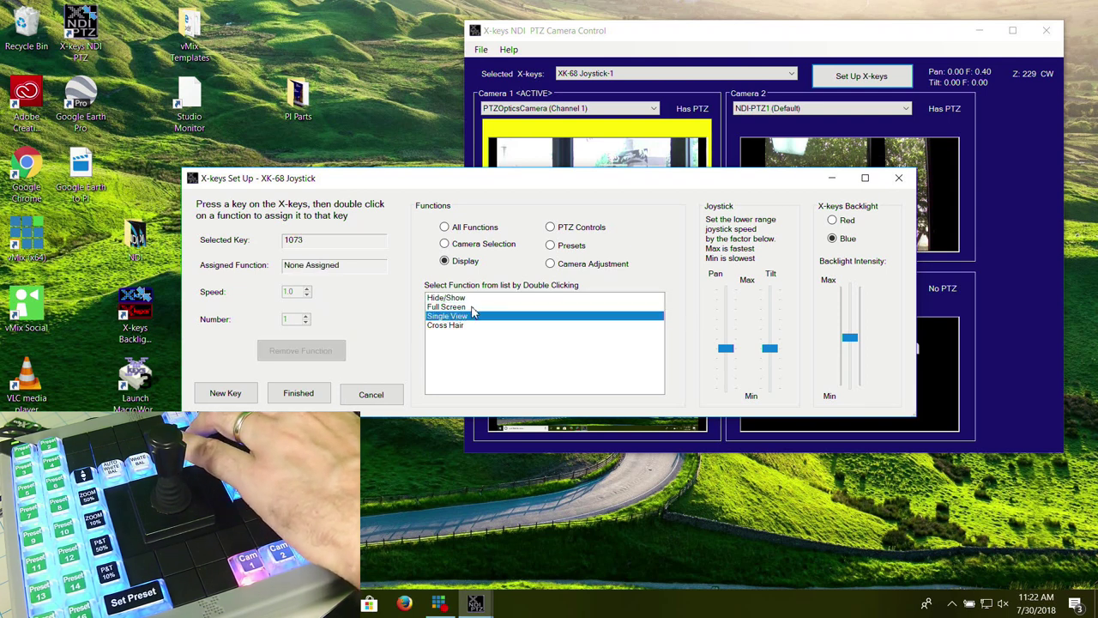
{"action": "left_click", "coordinate": [472, 308]}
{"action": "double_click", "coordinate": [472, 307]}
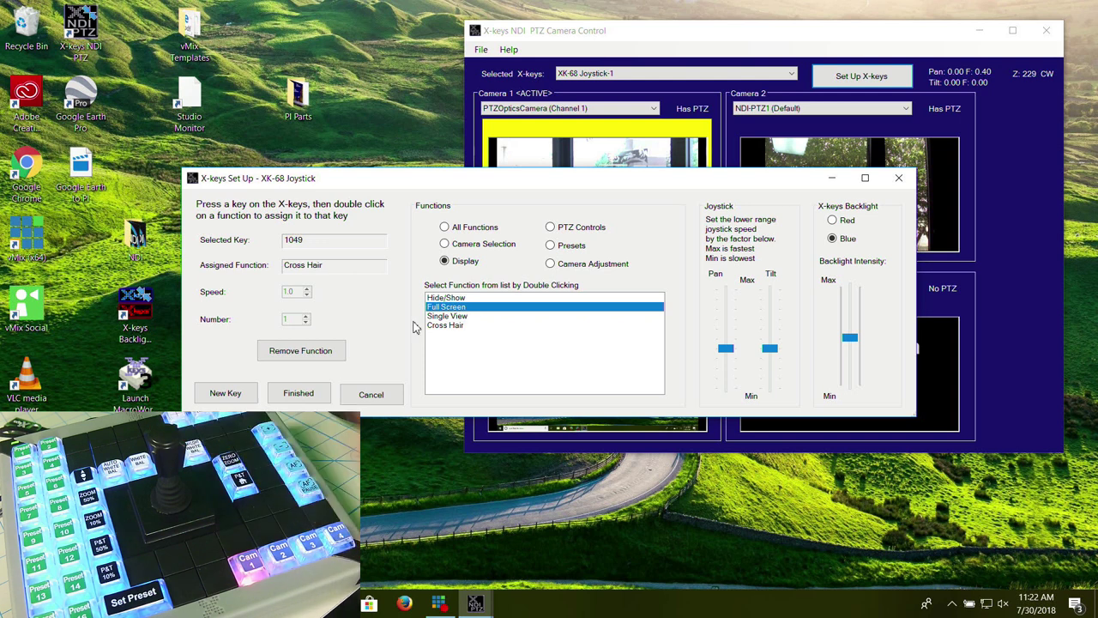
{"action": "left_click", "coordinate": [299, 393]}
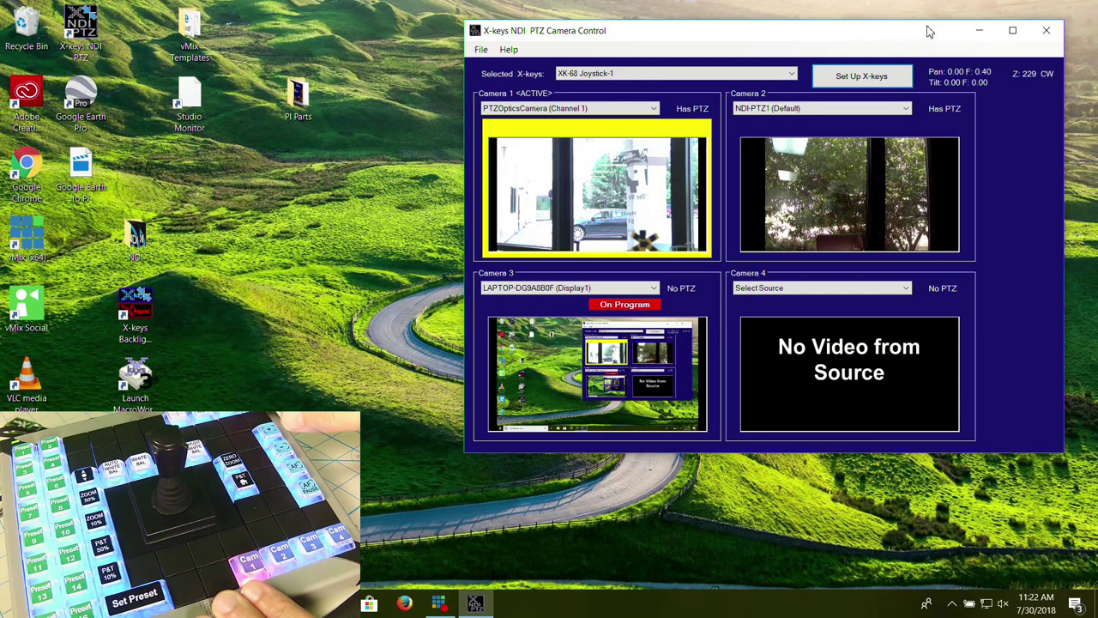
Switch camera 1 to the enlarged single view and move the camera control window toward the middle of the desktop.
{"action": "key", "text": "F11"}
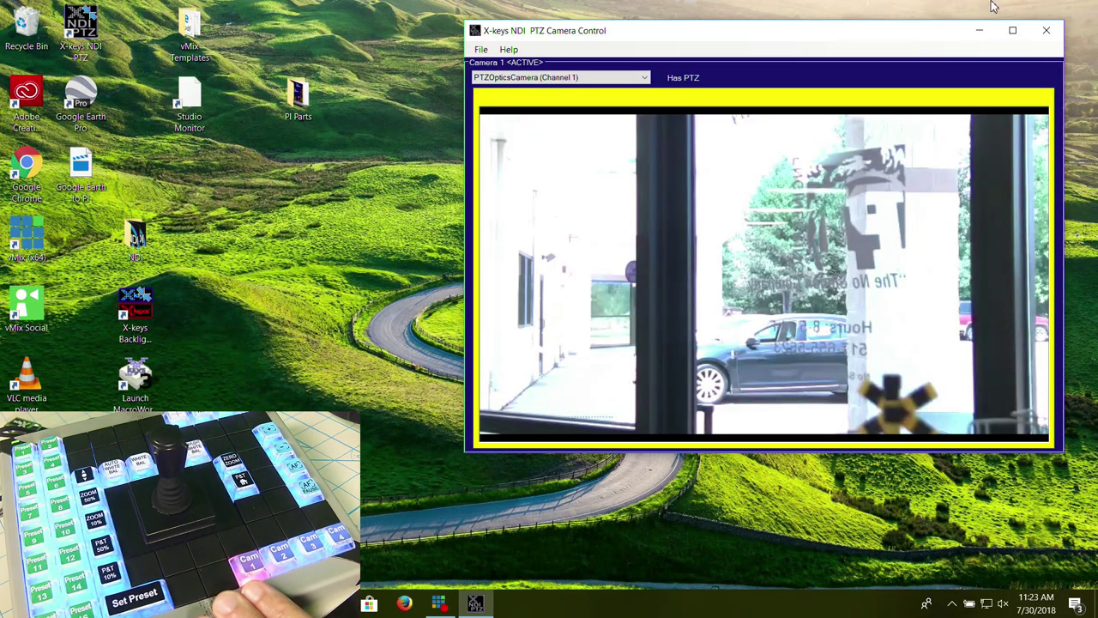
{"action": "left_click_drag", "start_coordinate": [861, 35], "coordinate": [646, 19]}
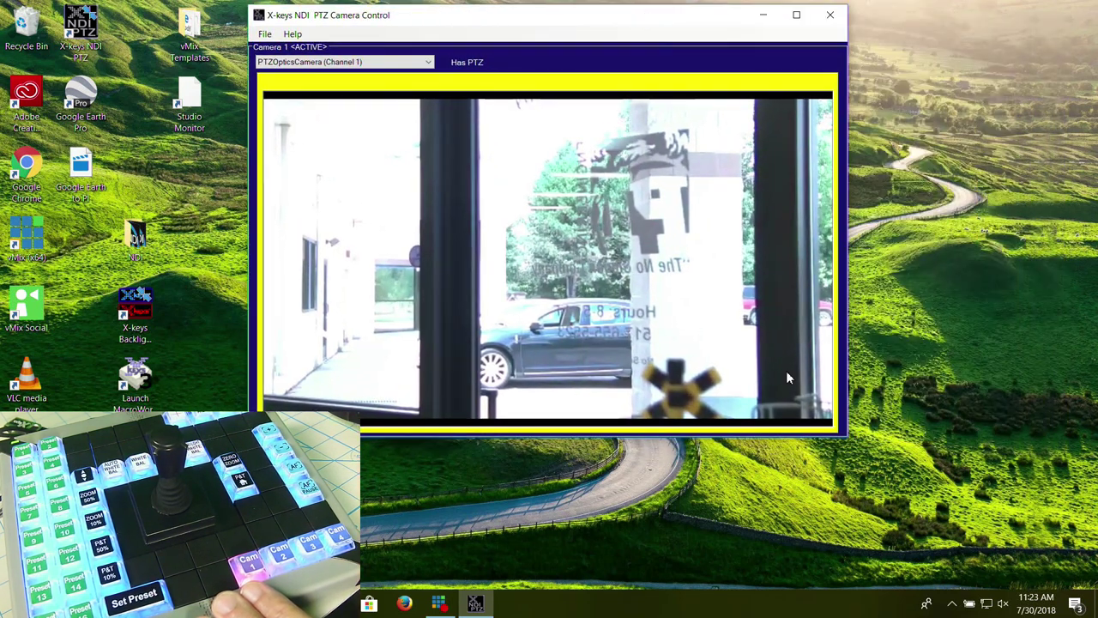